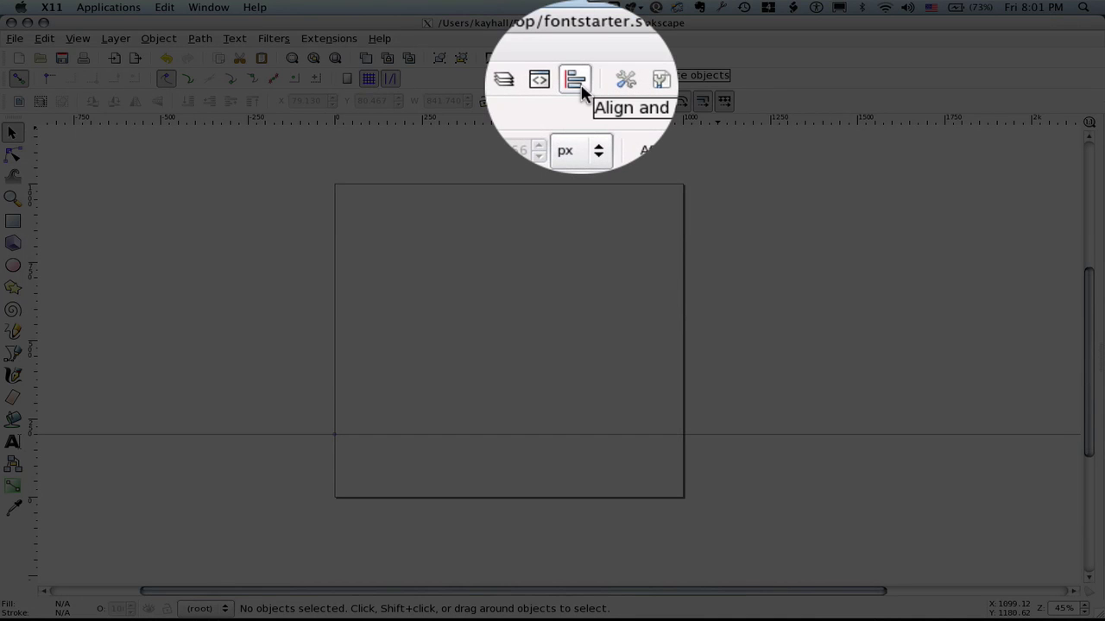
Open the Align and Distribute settings and the SVG Font Editor.
{"action": "left_click", "coordinate": [575, 80]}
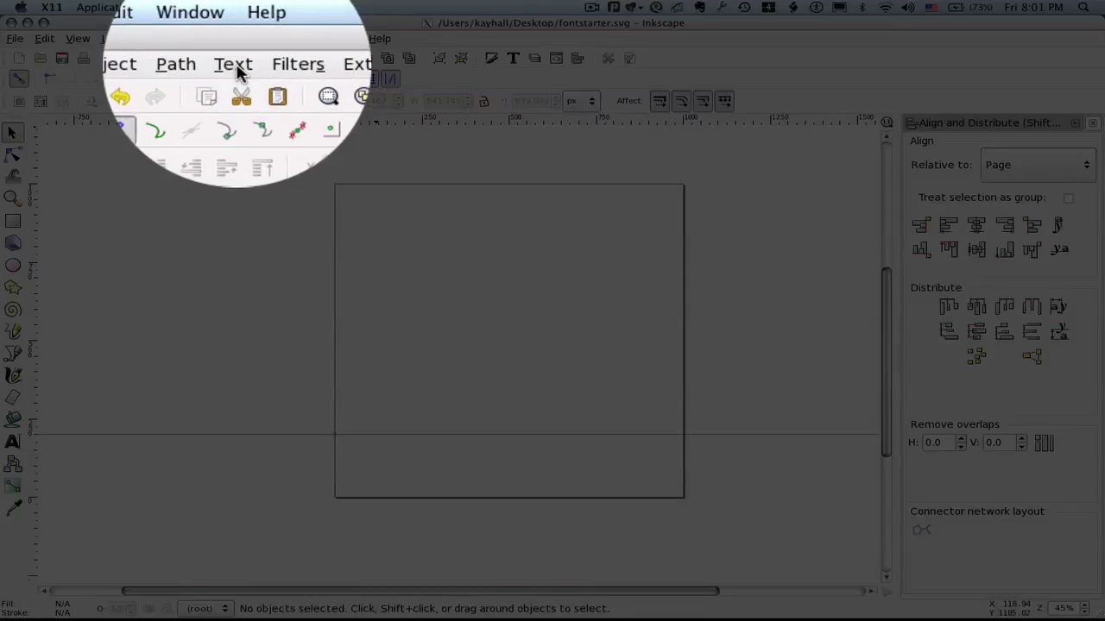
{"action": "left_click", "coordinate": [235, 38]}
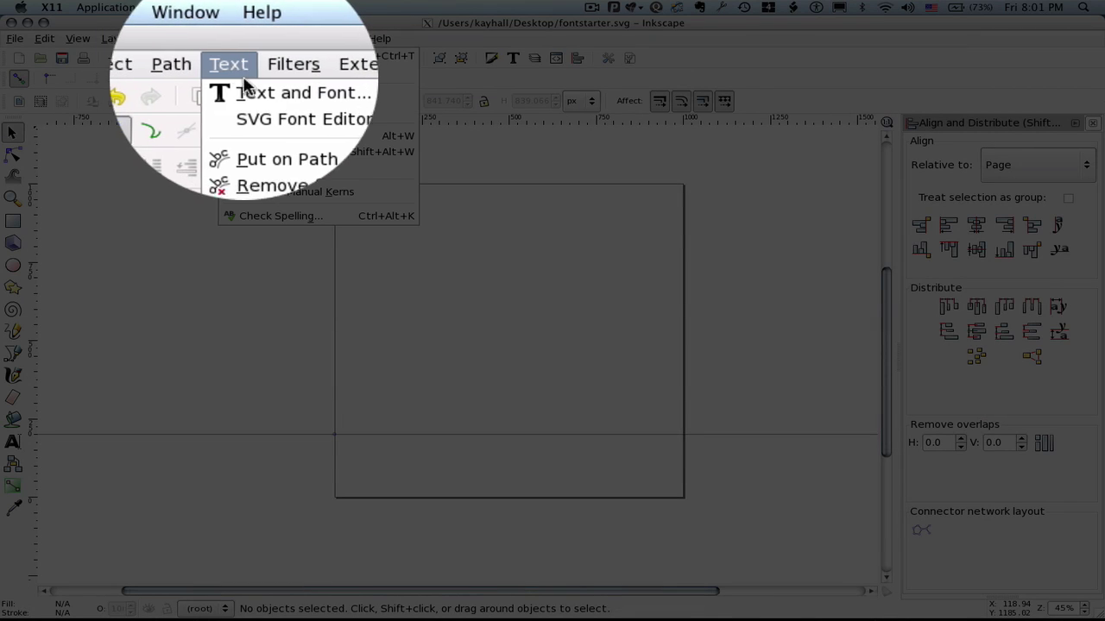
{"action": "left_click", "coordinate": [278, 79]}
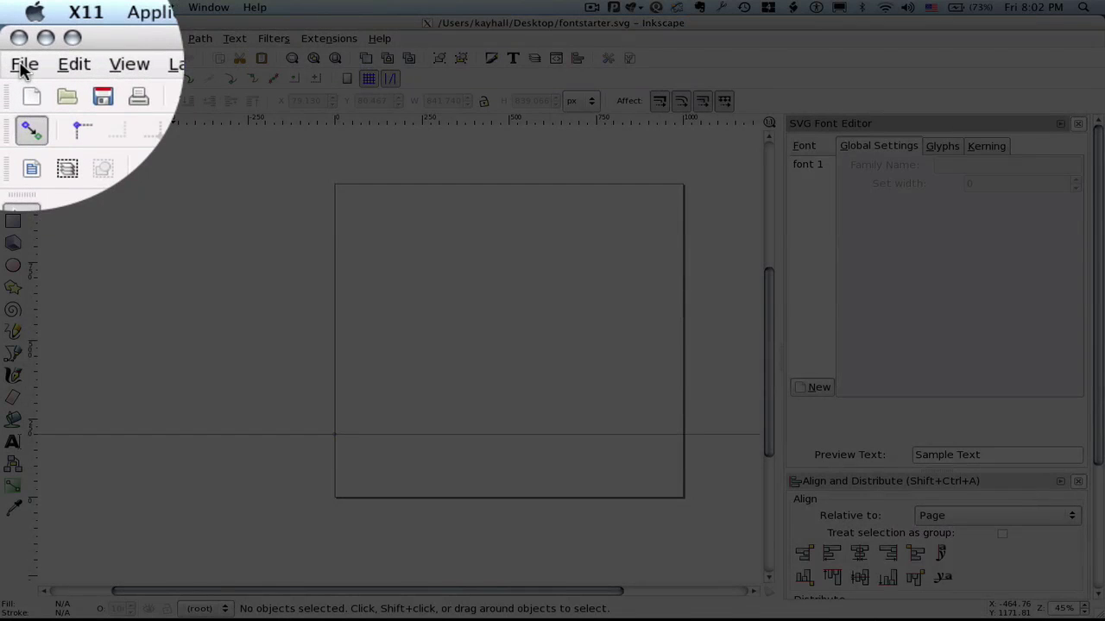
Save the document to the Desktop as myfirstdings.svg in Inkscape SVG format.
{"action": "left_click", "coordinate": [15, 38]}
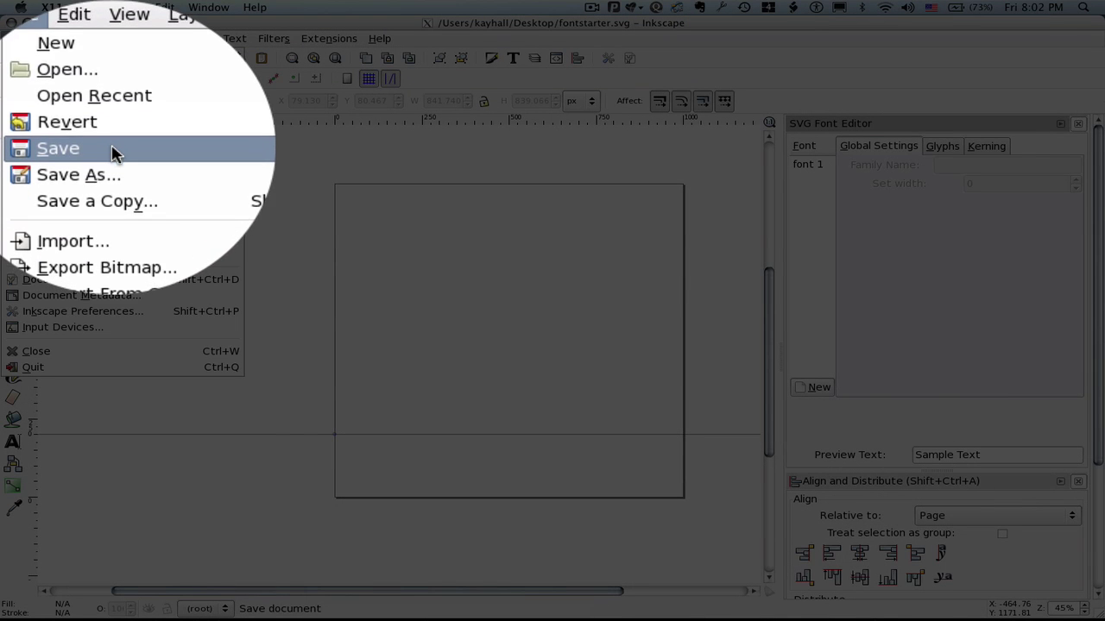
{"action": "left_click", "coordinate": [97, 146]}
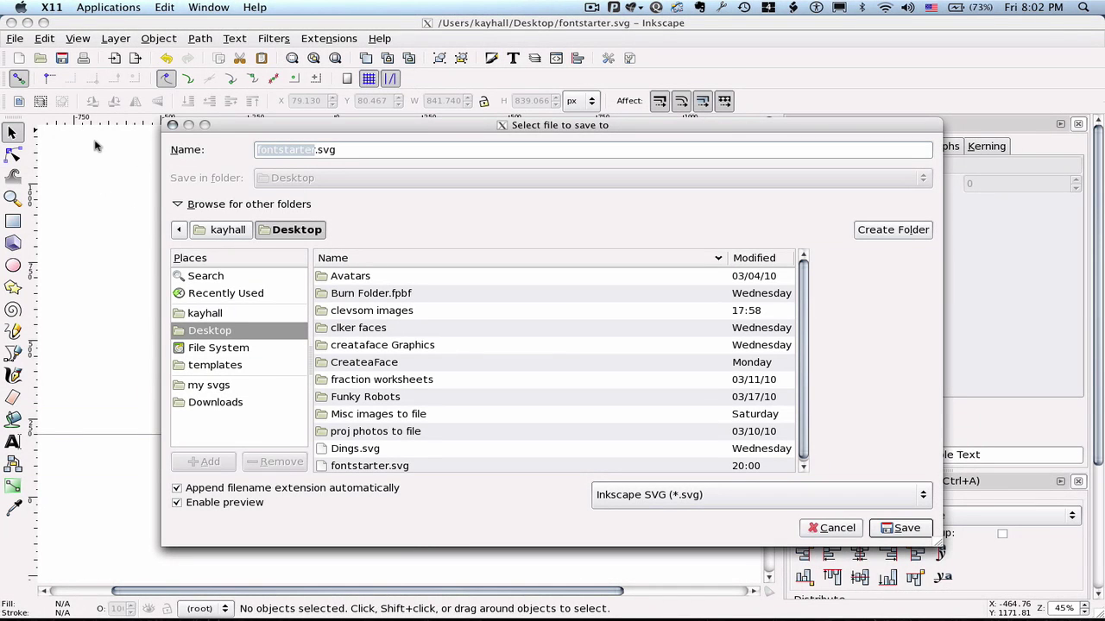
{"action": "key", "text": "BackSpace"}
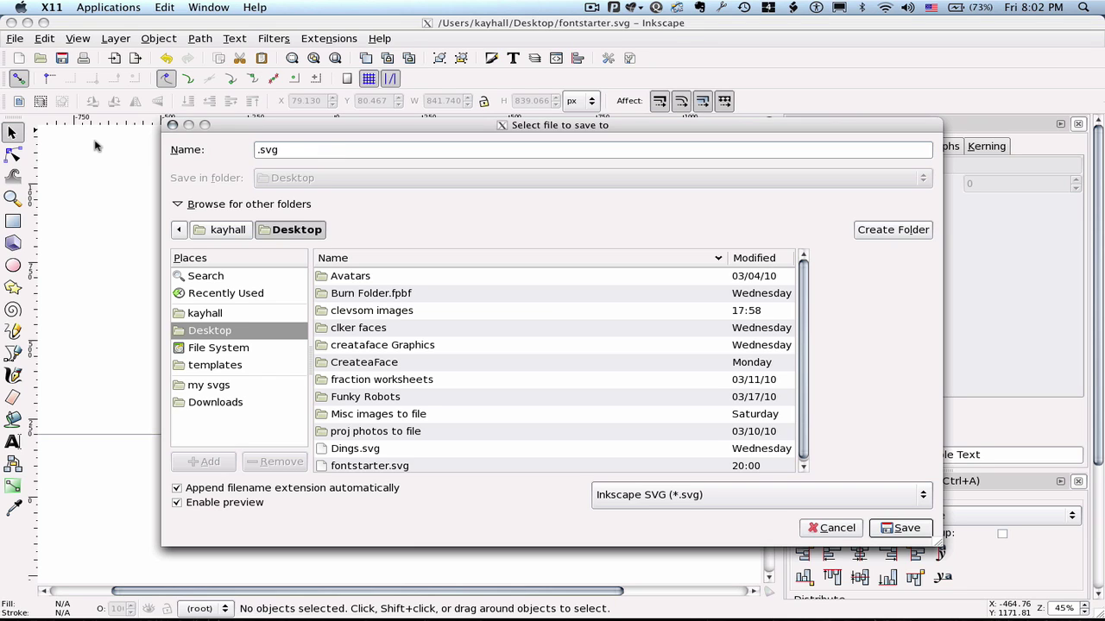
{"action": "type", "text": "myfirstdings"}
{"action": "left_click", "coordinate": [904, 532]}
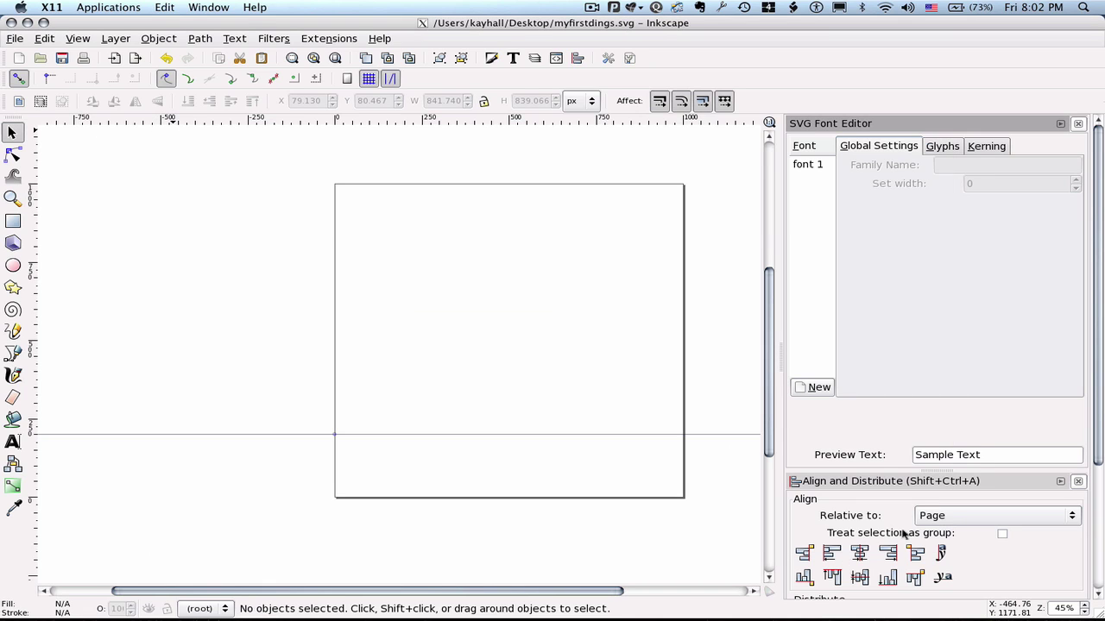
Draw a nine-pointed star about 923 by 926 px and center it both ways on the page.
{"action": "left_click", "coordinate": [13, 288]}
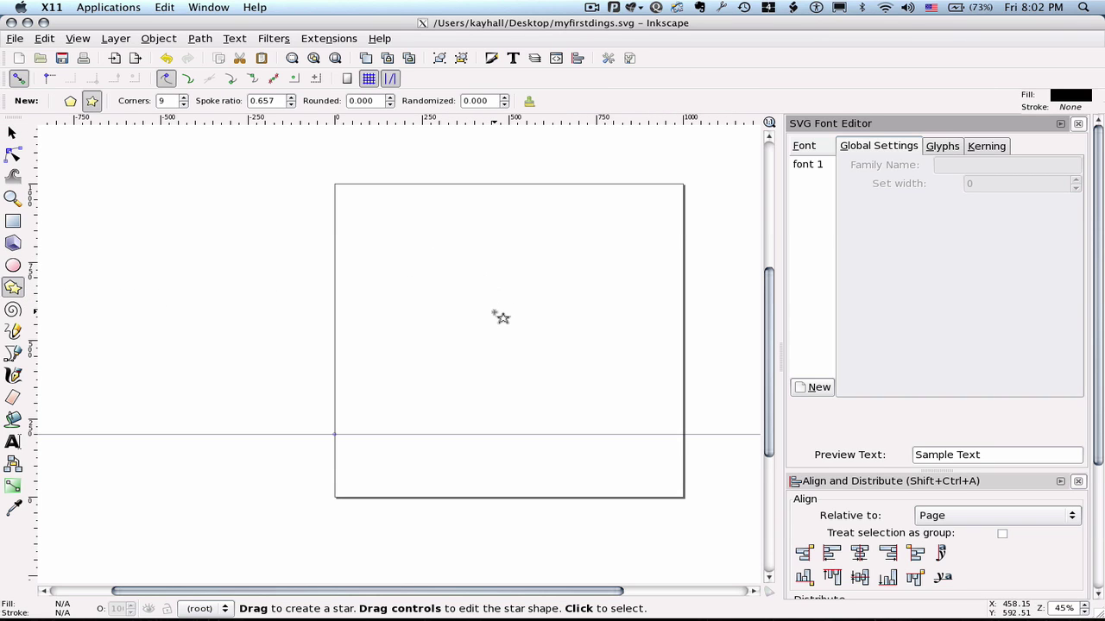
{"action": "left_click_drag", "start_coordinate": [502, 318], "coordinate": [631, 408]}
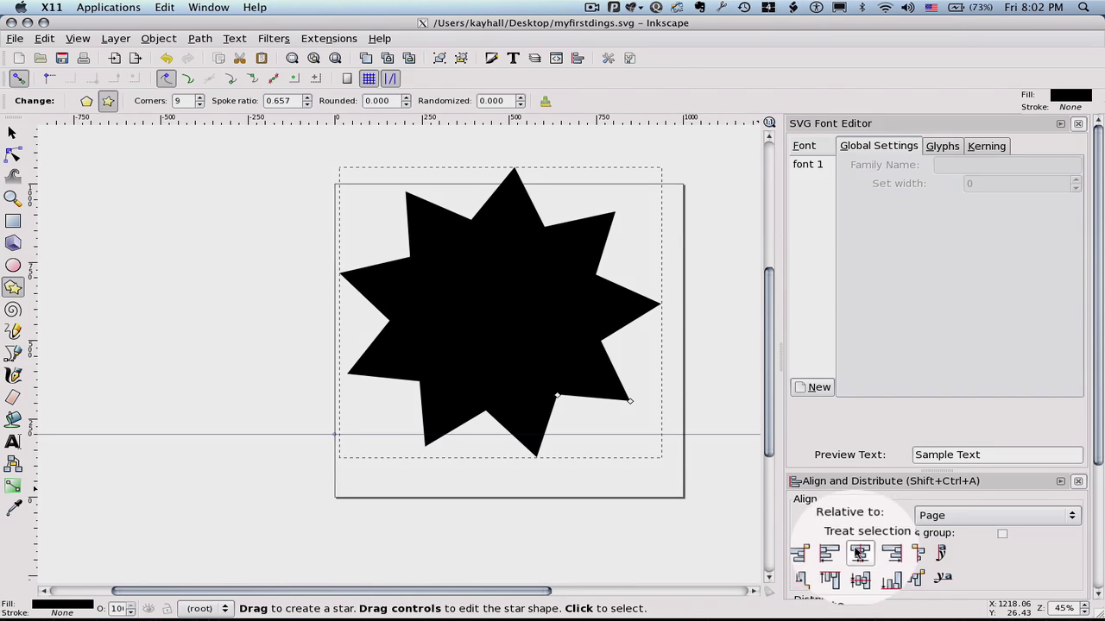
{"action": "left_click", "coordinate": [859, 552]}
{"action": "left_click", "coordinate": [866, 558]}
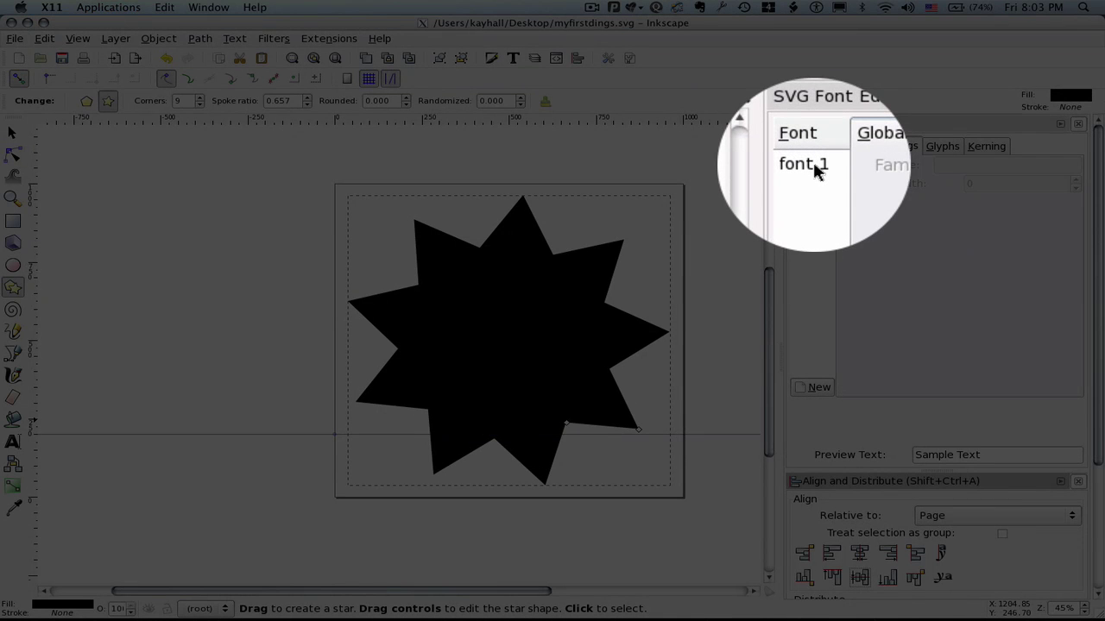
Assign the star's curves to glyph 1, matching string a, in font 1.
{"action": "left_click", "coordinate": [813, 166]}
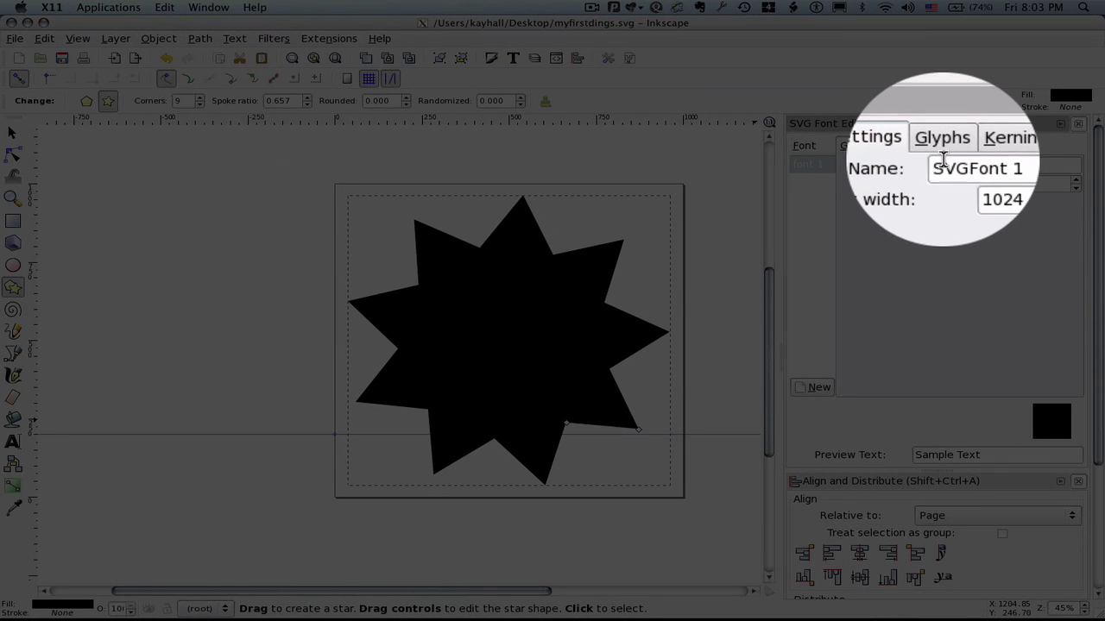
{"action": "left_click", "coordinate": [942, 156]}
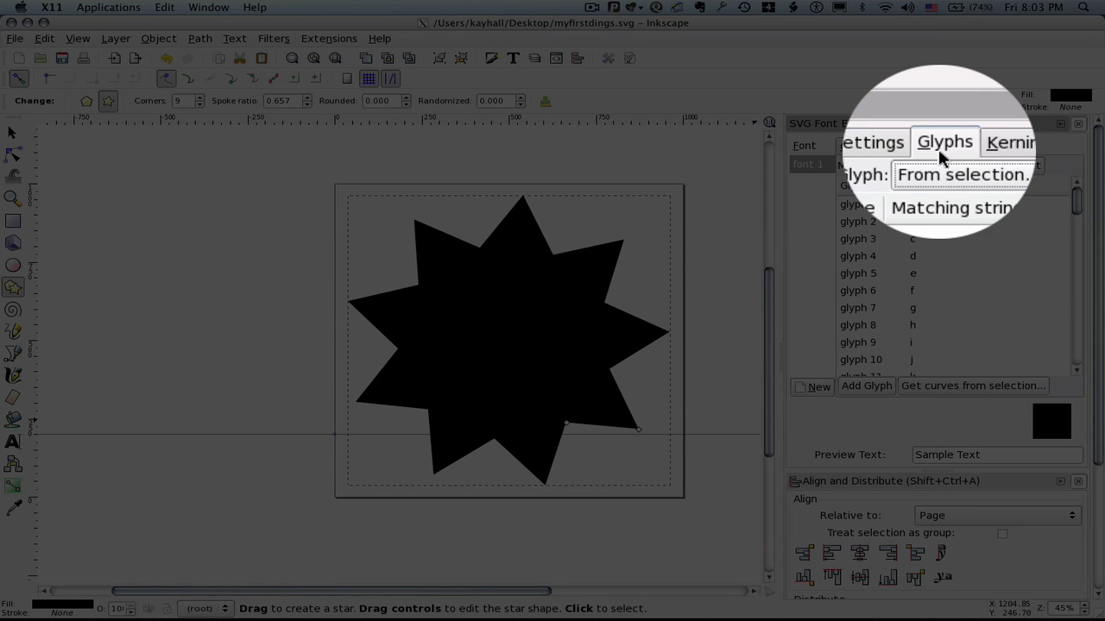
{"action": "left_click", "coordinate": [883, 207]}
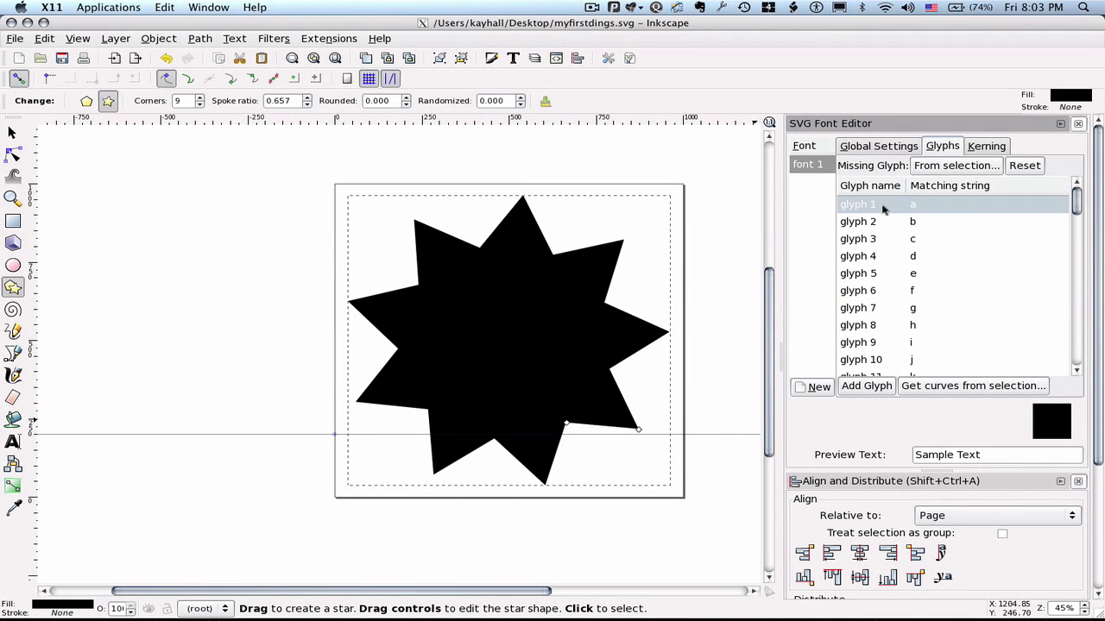
{"action": "left_click", "coordinate": [958, 390]}
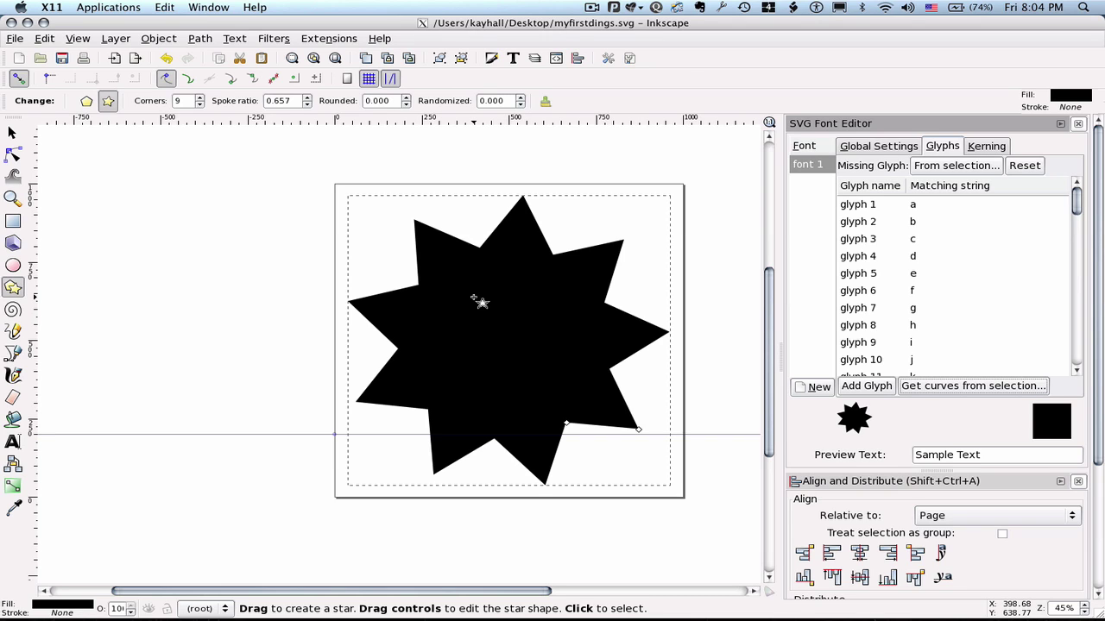
Switch to the dingbats.svg document and copy all four scalloped shapes.
{"action": "left_click", "coordinate": [220, 8]}
{"action": "left_click", "coordinate": [359, 154]}
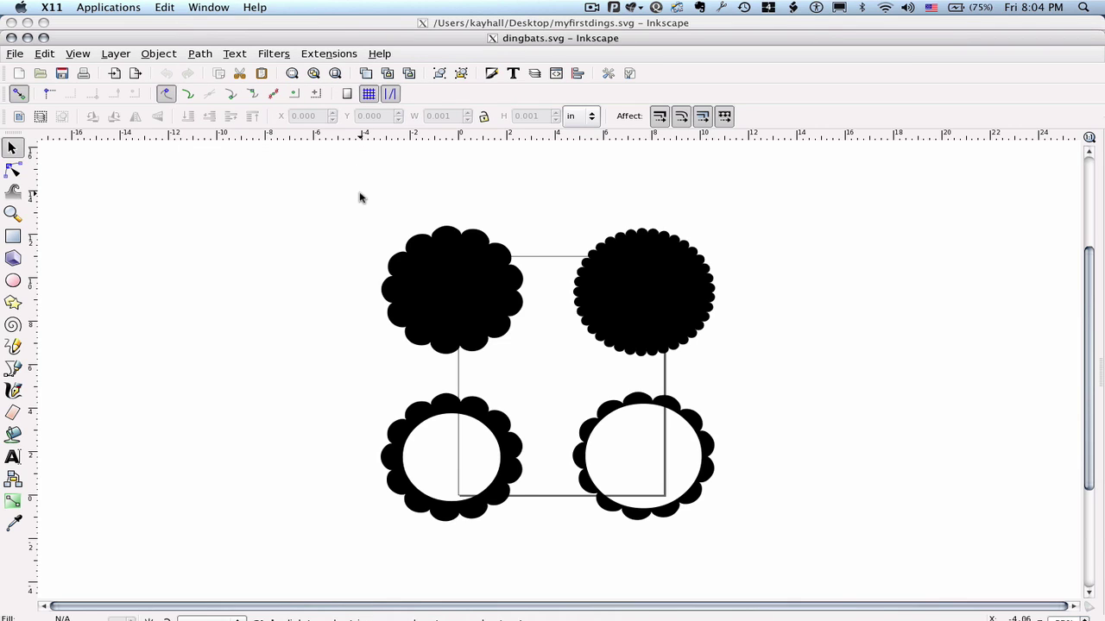
{"action": "key", "text": "ctrl+a"}
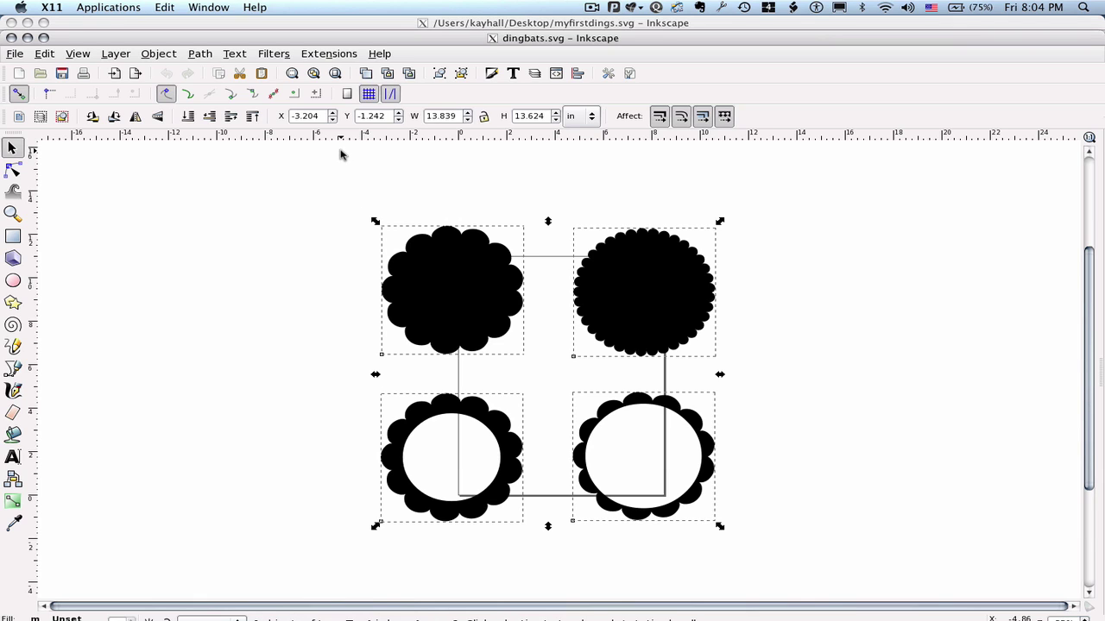
{"action": "left_click", "coordinate": [48, 55]}
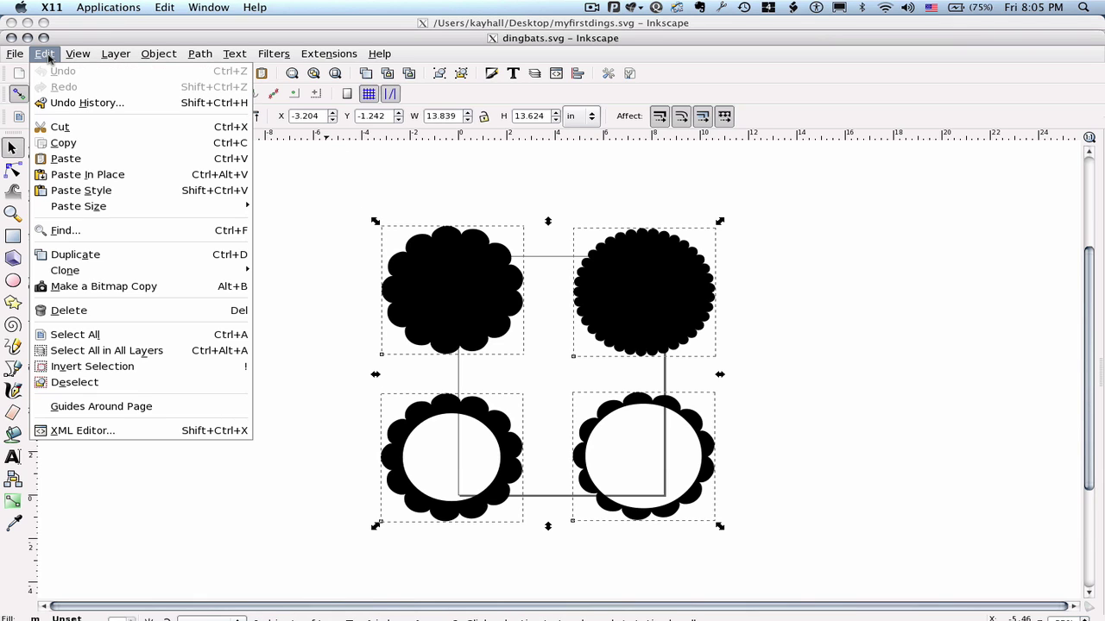
{"action": "left_click", "coordinate": [82, 142]}
Return to the myfirstdings.svg document and move the star off the page to its upper left.
{"action": "left_click", "coordinate": [208, 7]}
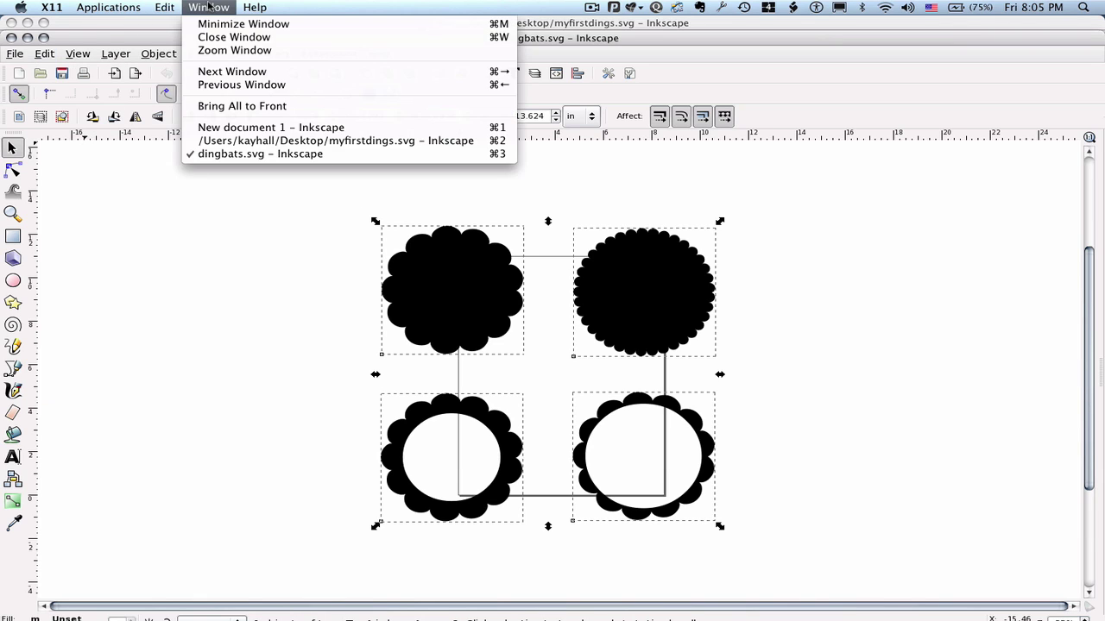
{"action": "left_click", "coordinate": [319, 141]}
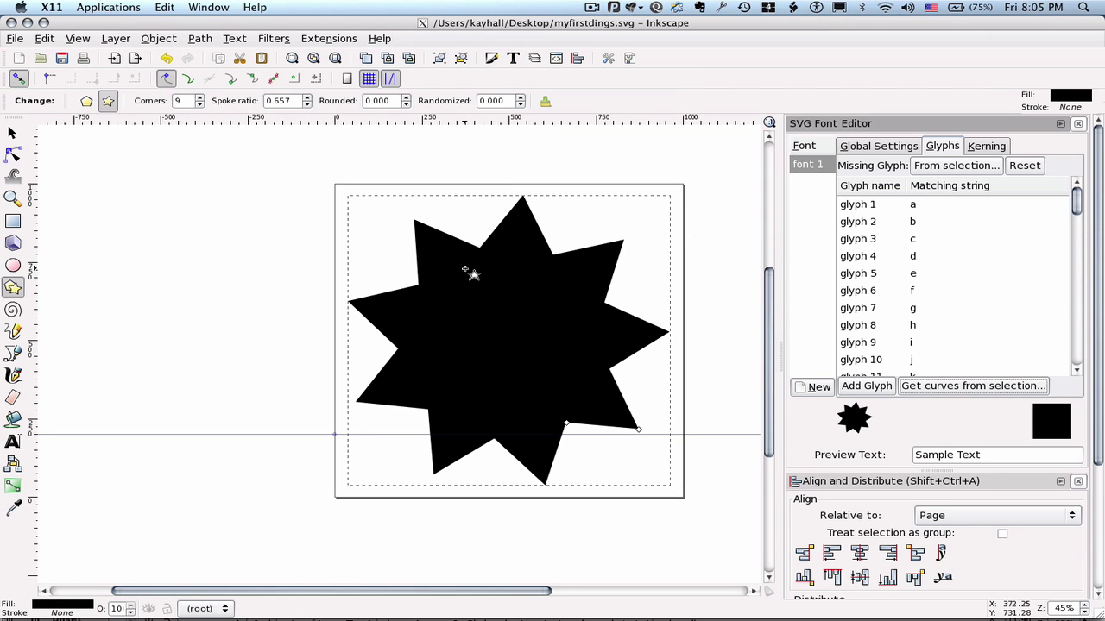
{"action": "left_click", "coordinate": [12, 132]}
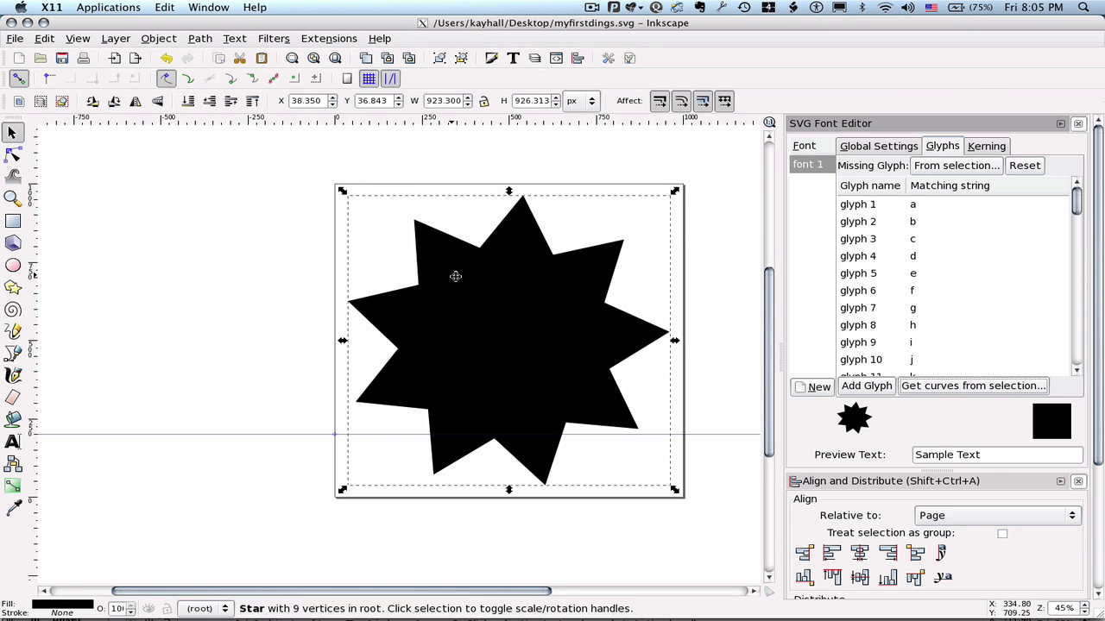
{"action": "left_click_drag", "start_coordinate": [455, 276], "coordinate": [101, 182]}
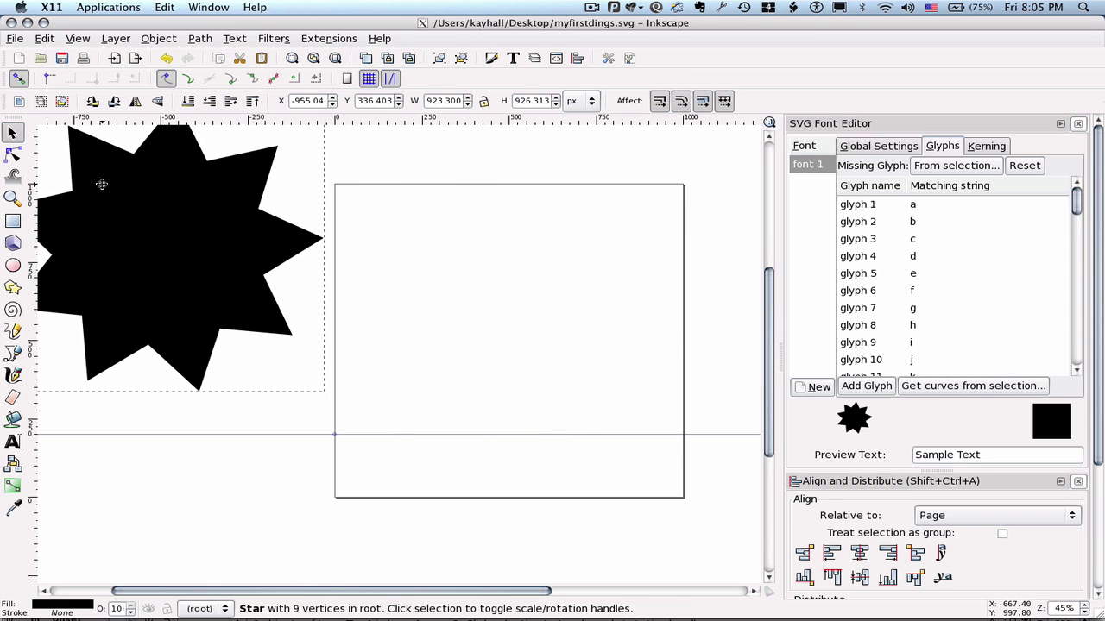
Paste the four copied scalloped shapes and move them over the page, clear of most of the star.
{"action": "left_click", "coordinate": [47, 38]}
{"action": "left_click", "coordinate": [153, 143]}
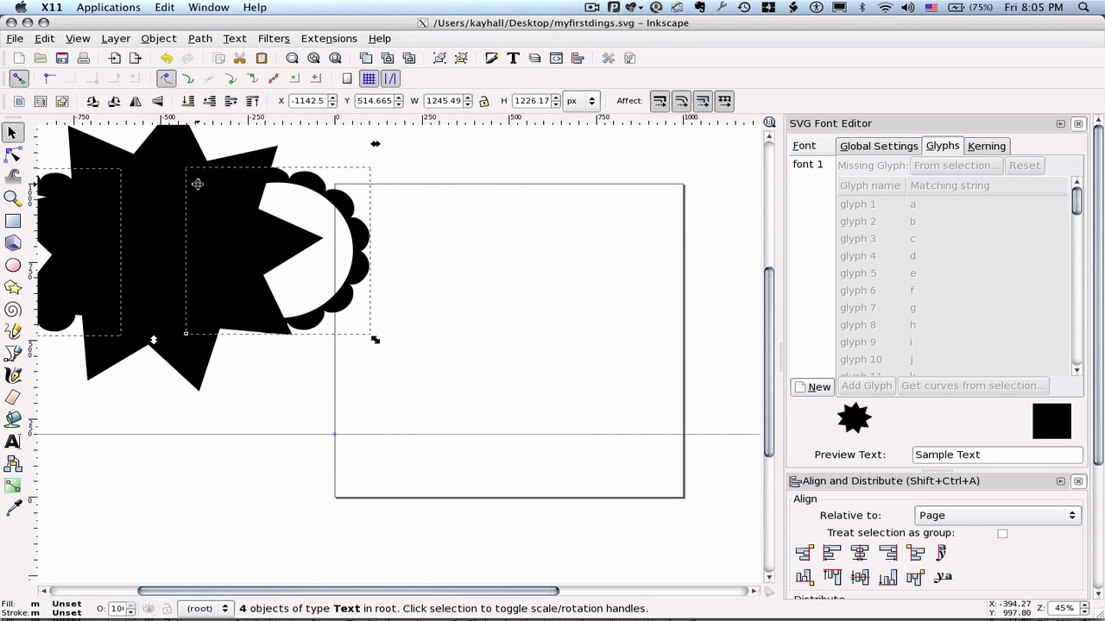
{"action": "left_click_drag", "start_coordinate": [197, 184], "coordinate": [555, 390]}
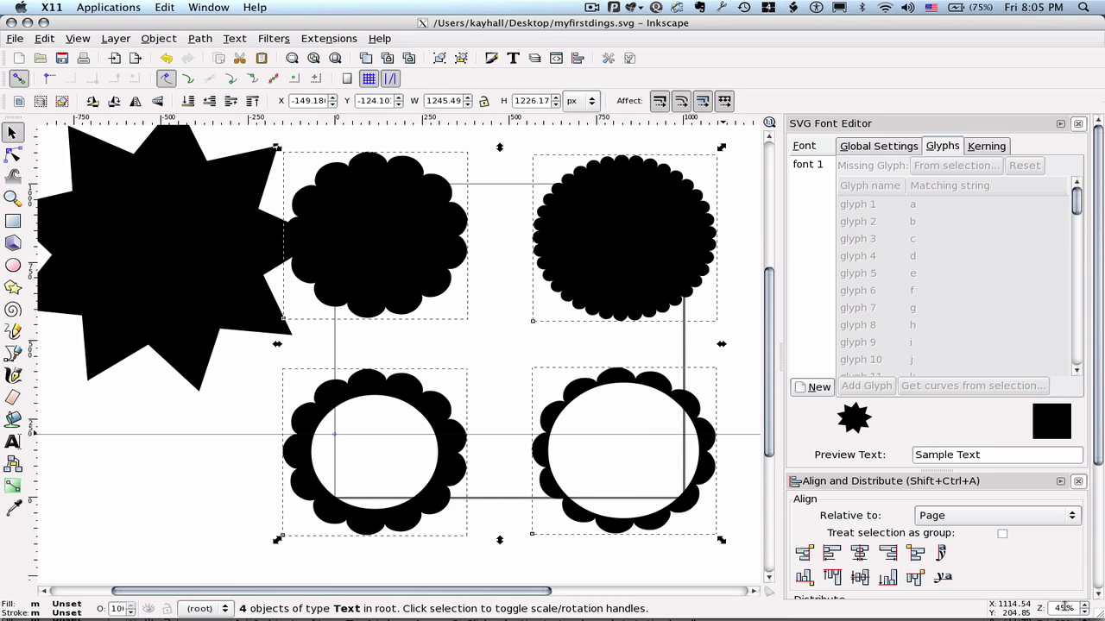
Move the star farther up and left, clear of the pasted scalloped shapes.
{"action": "scroll", "coordinate": [1065, 608], "scroll_direction": "down", "scroll_amount": 5}
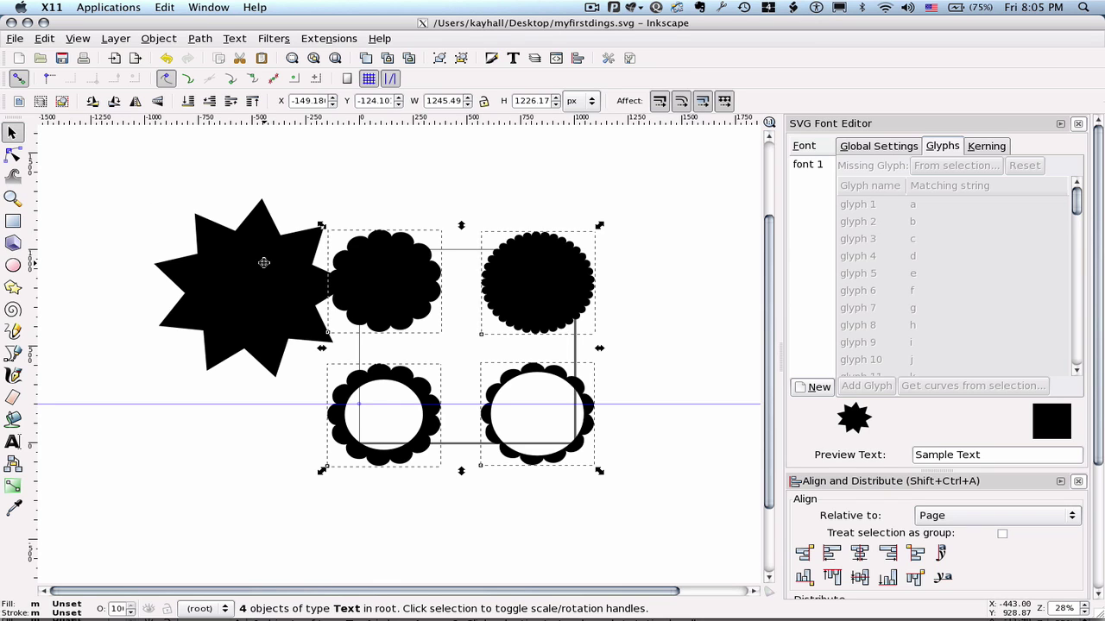
{"action": "left_click", "coordinate": [324, 227]}
{"action": "left_click_drag", "start_coordinate": [268, 268], "coordinate": [113, 193]}
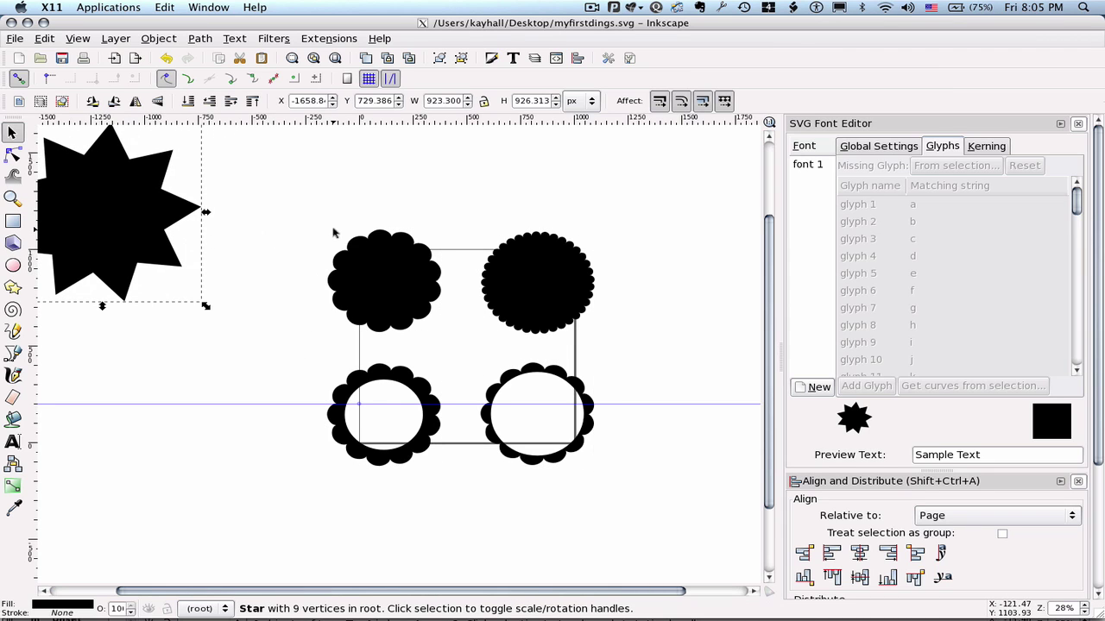
Enlarge the four scalloped shapes together to about 2008 by 1976 px and move them so the upper-left one fits inside the page.
{"action": "left_click_drag", "start_coordinate": [301, 213], "coordinate": [615, 510]}
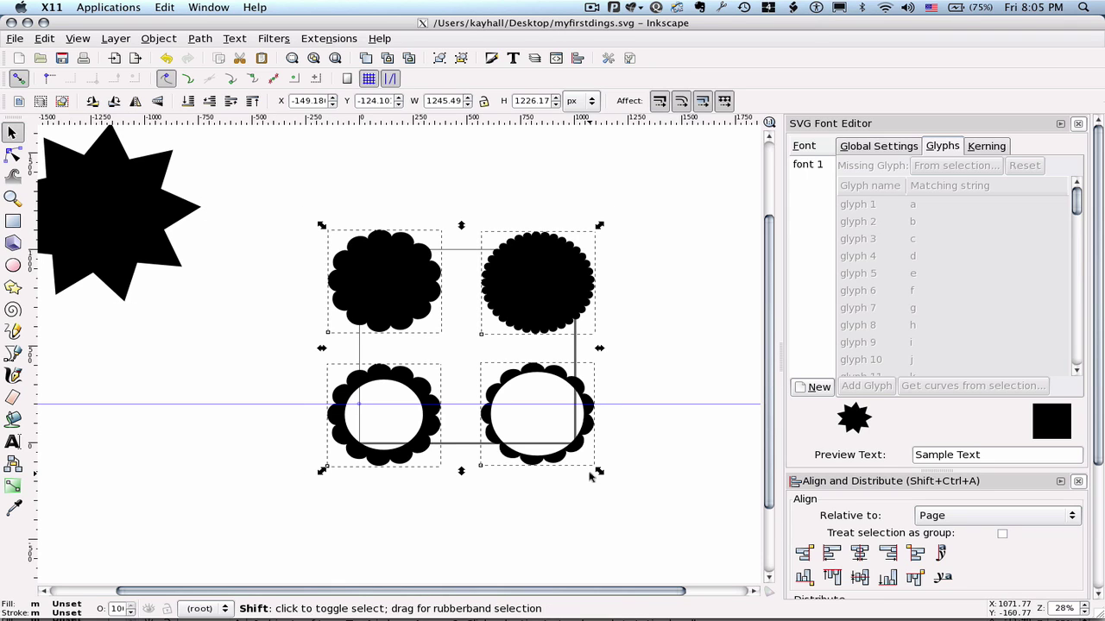
{"action": "left_click_drag", "start_coordinate": [598, 470], "coordinate": [702, 548]}
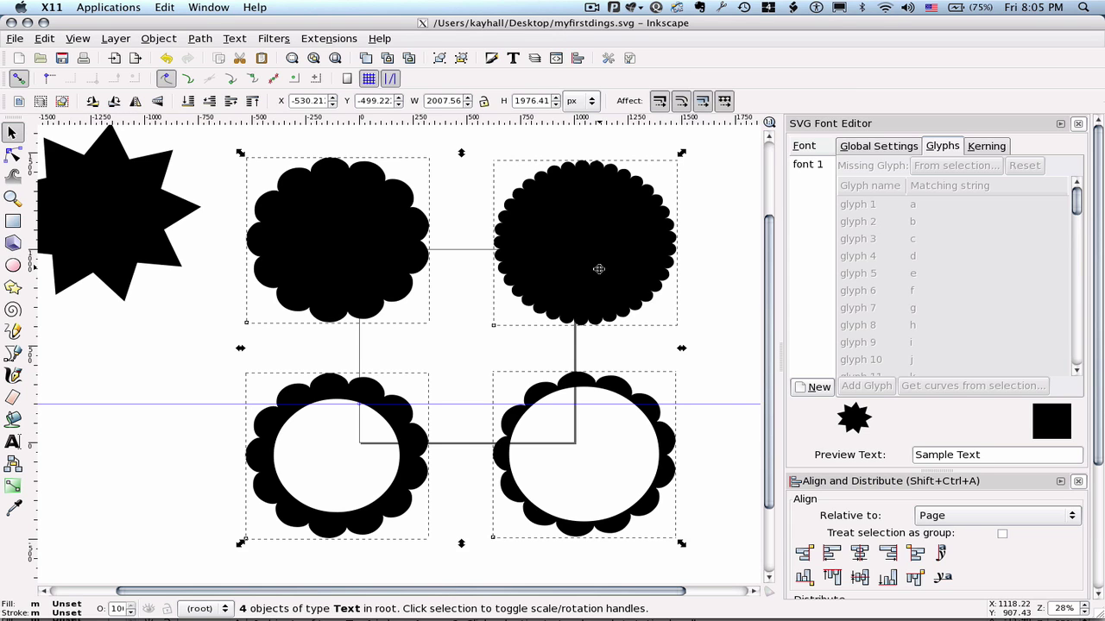
{"action": "left_click_drag", "start_coordinate": [598, 267], "coordinate": [725, 373]}
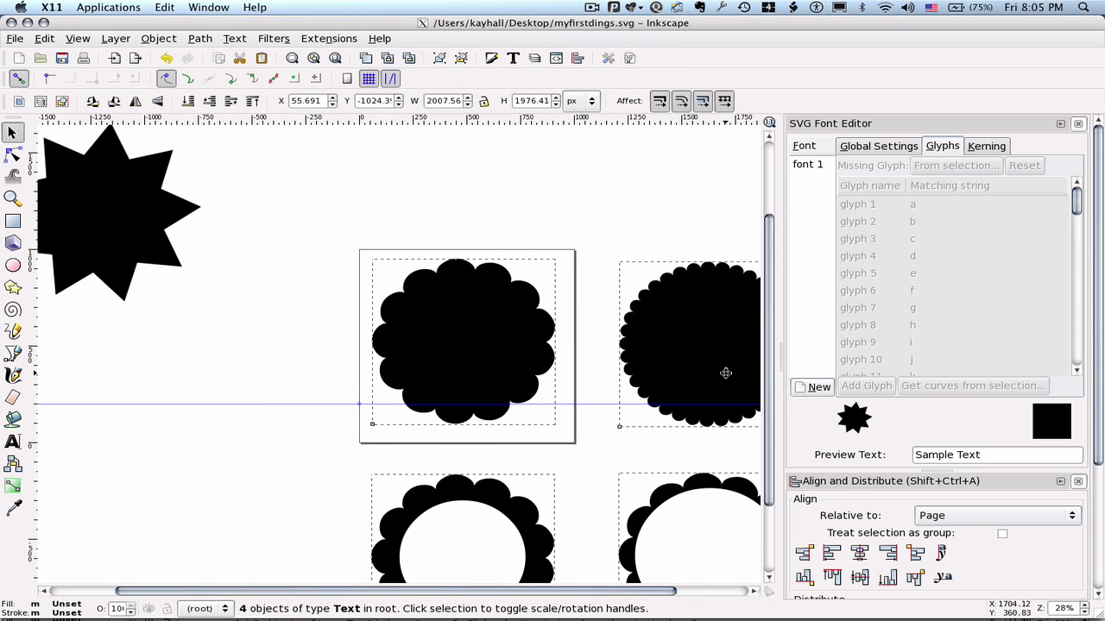
{"action": "left_click", "coordinate": [600, 231]}
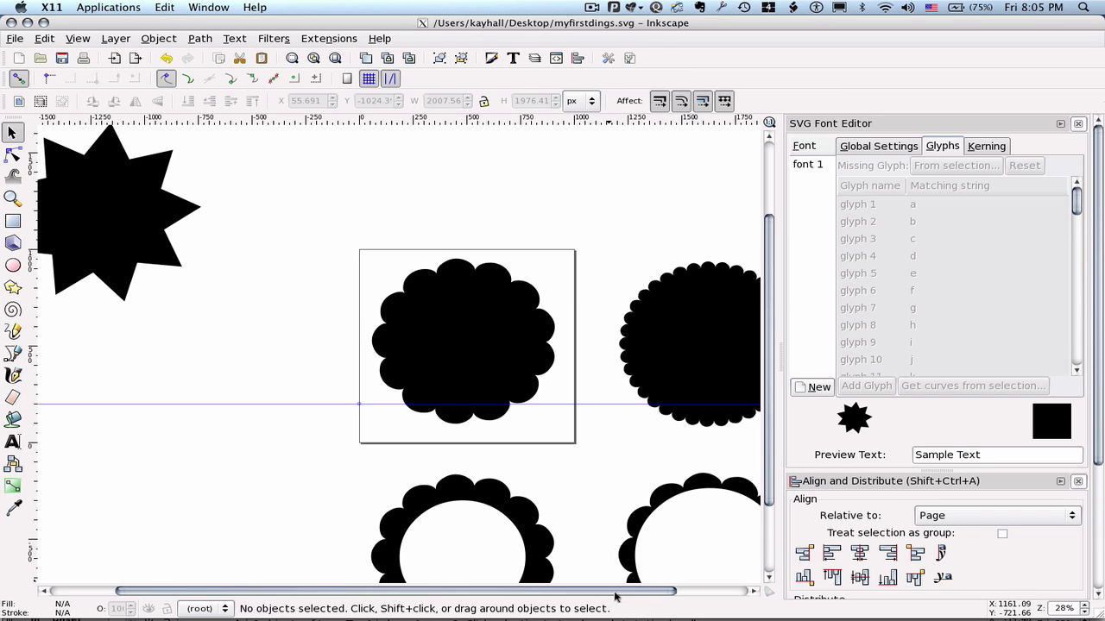
Center the solid scalloped circle on the page horizontally and vertically.
{"action": "left_click_drag", "start_coordinate": [617, 594], "coordinate": [670, 594]}
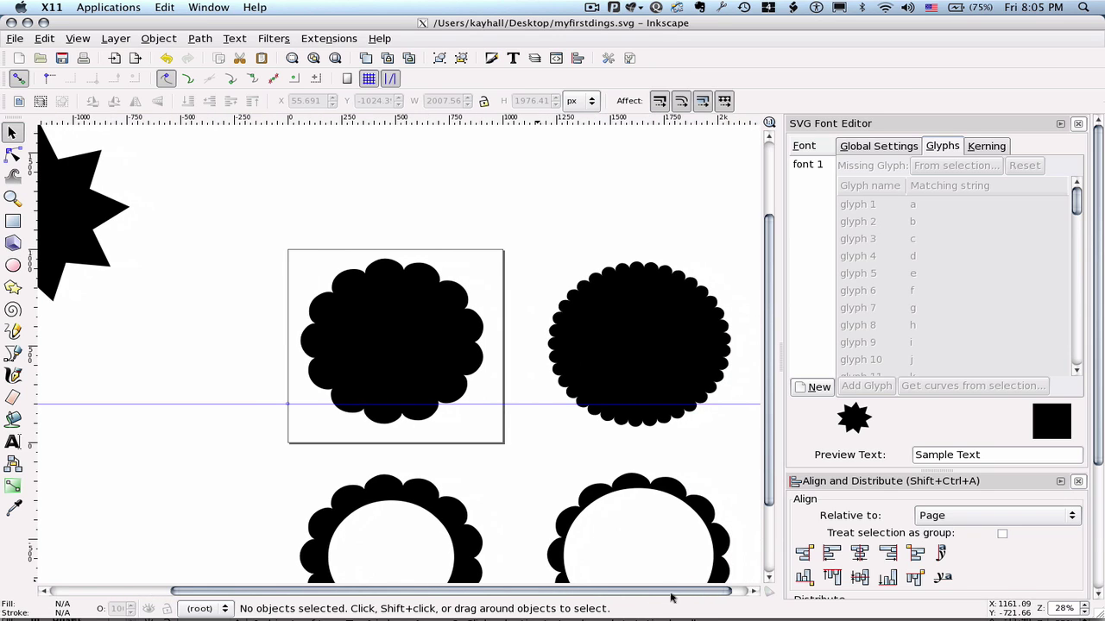
{"action": "left_click", "coordinate": [394, 386]}
{"action": "left_click", "coordinate": [859, 553]}
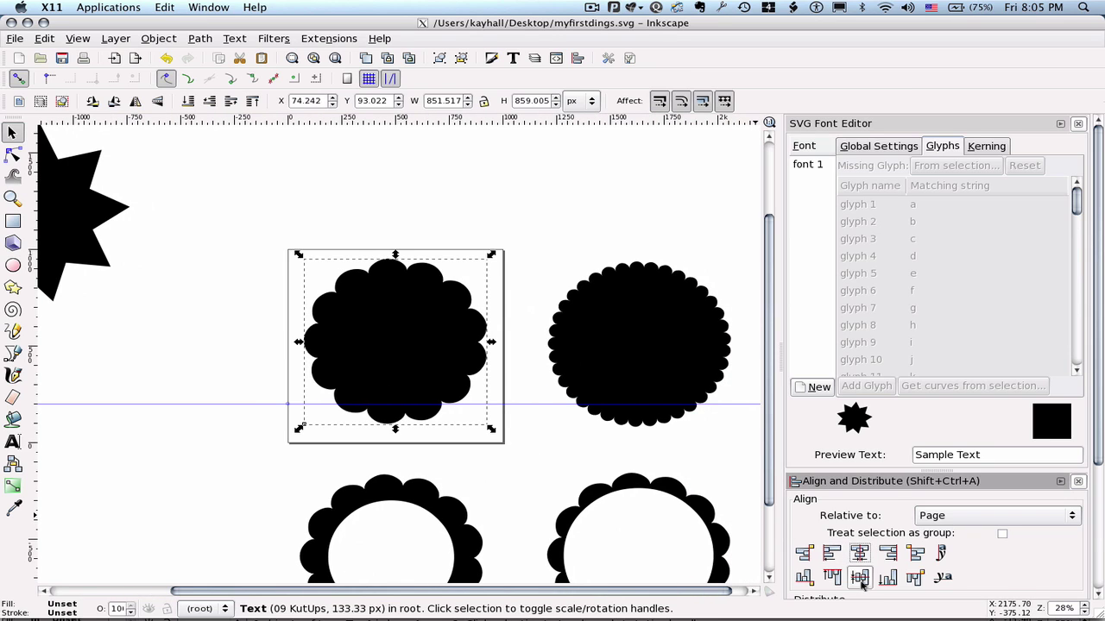
{"action": "left_click", "coordinate": [859, 578]}
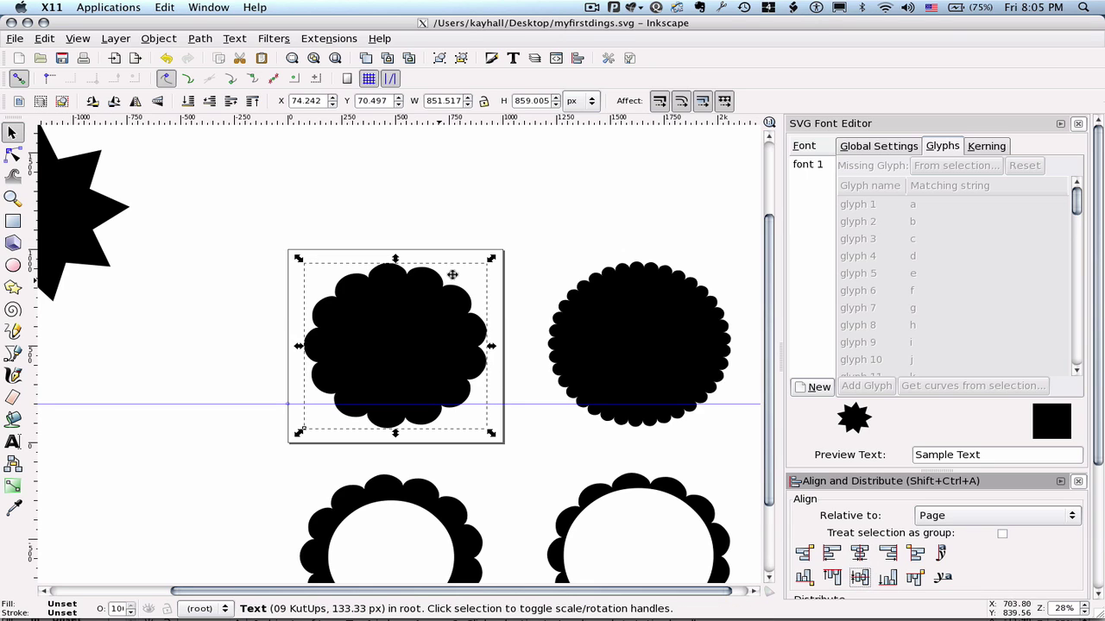
Get the curves for glyph 2, matching string b, in font 1 from the centered scalloped circle.
{"action": "left_click", "coordinate": [808, 166]}
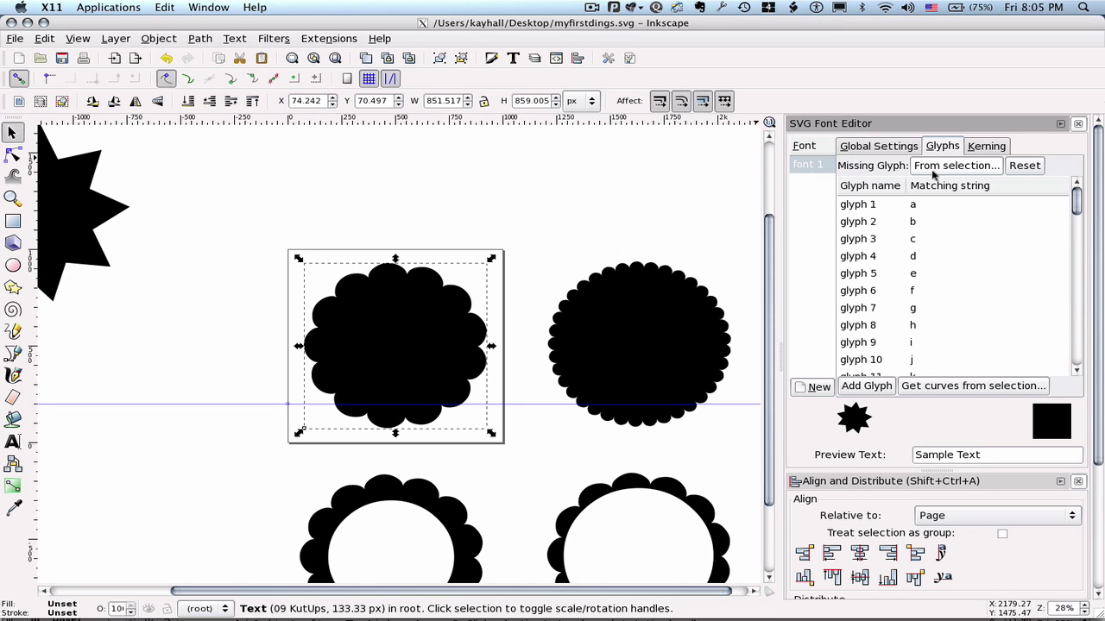
{"action": "left_click", "coordinate": [891, 227]}
{"action": "left_click", "coordinate": [960, 390]}
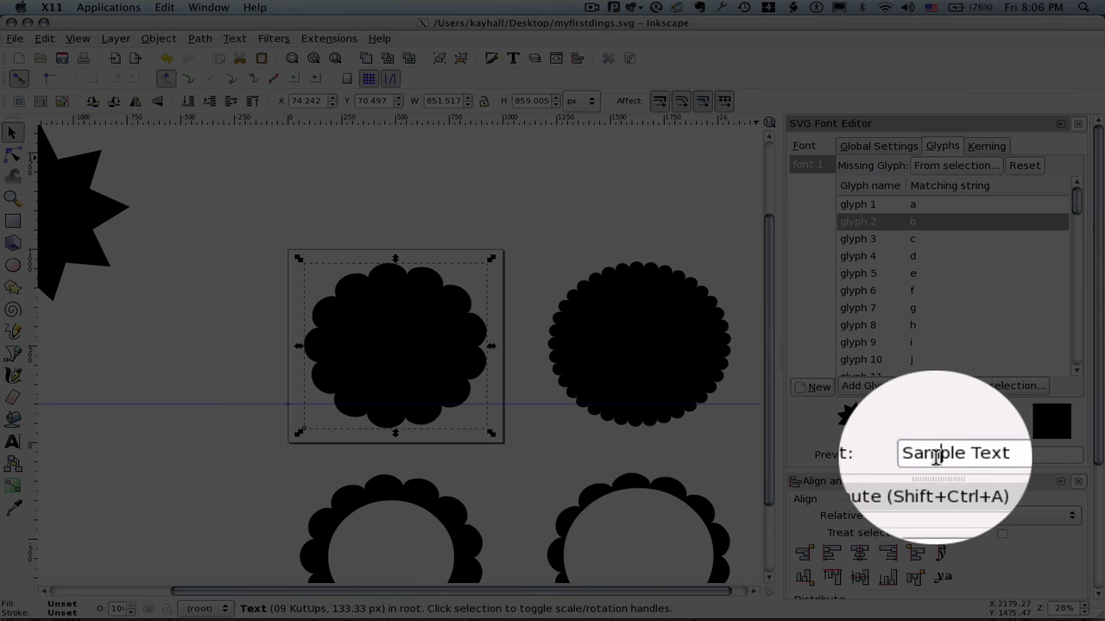
{"action": "double_click", "coordinate": [937, 456]}
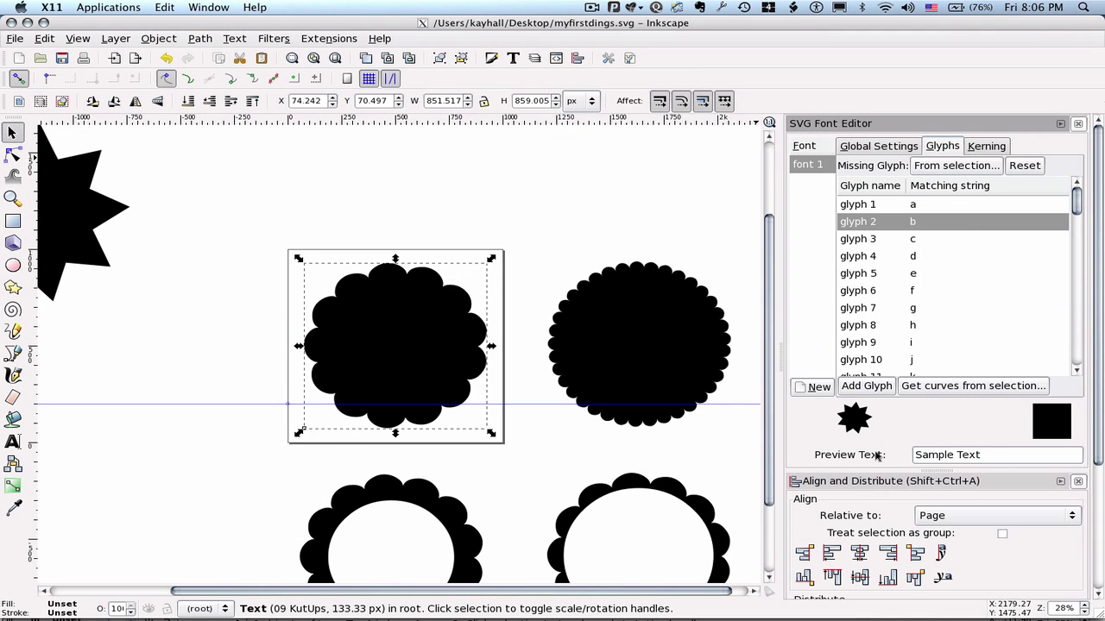
Replace the SVG font editor's preview text with "abcde".
{"action": "key", "text": "BackSpace"}
{"action": "key", "text": "BackSpace"}
{"action": "key", "text": "BackSpace"}
{"action": "key", "text": "BackSpace"}
{"action": "key", "text": "BackSpace"}
{"action": "key", "text": "BackSpace"}
{"action": "key", "text": "BackSpace"}
{"action": "key", "text": "BackSpace"}
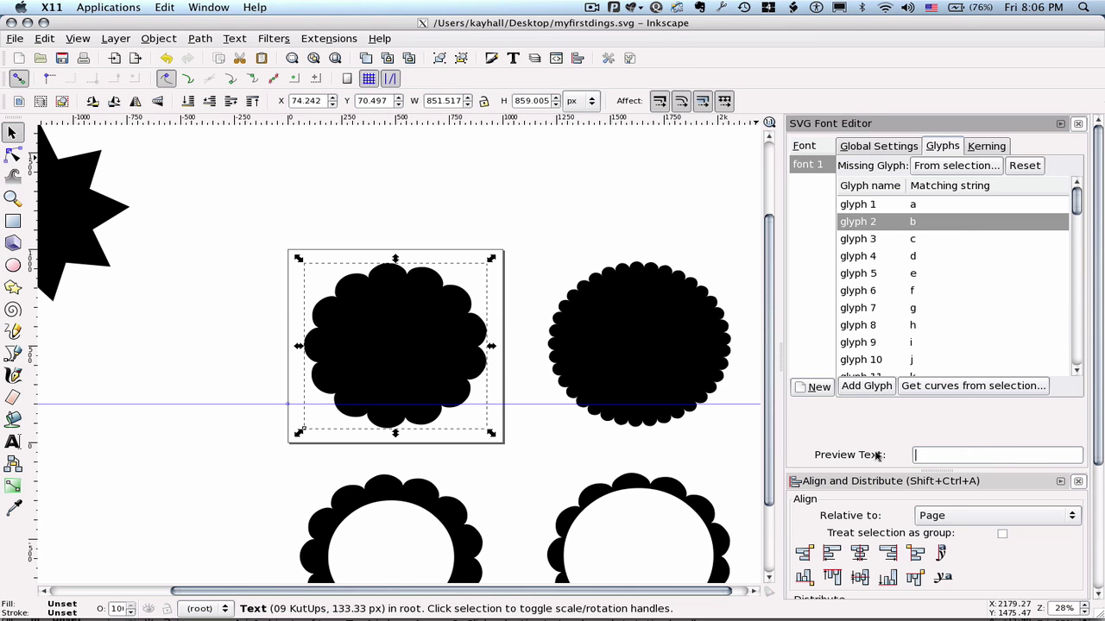
{"action": "type", "text": "abcde"}
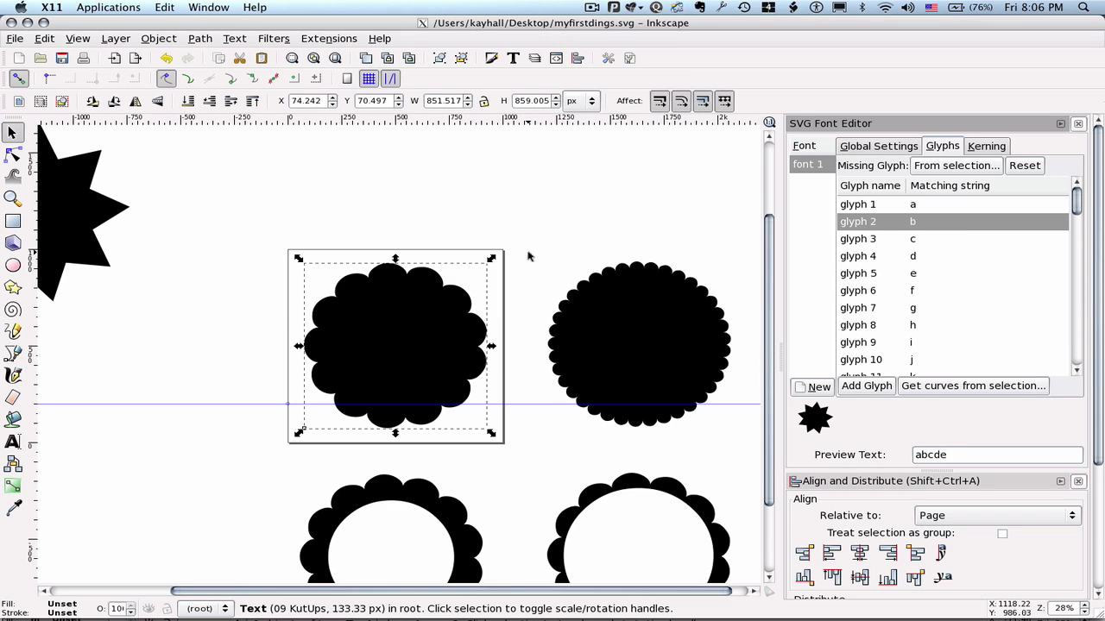
Convert the centered scalloped circle to a path with Union and get its curves for glyph 2, matching string b.
{"action": "left_click", "coordinate": [204, 45]}
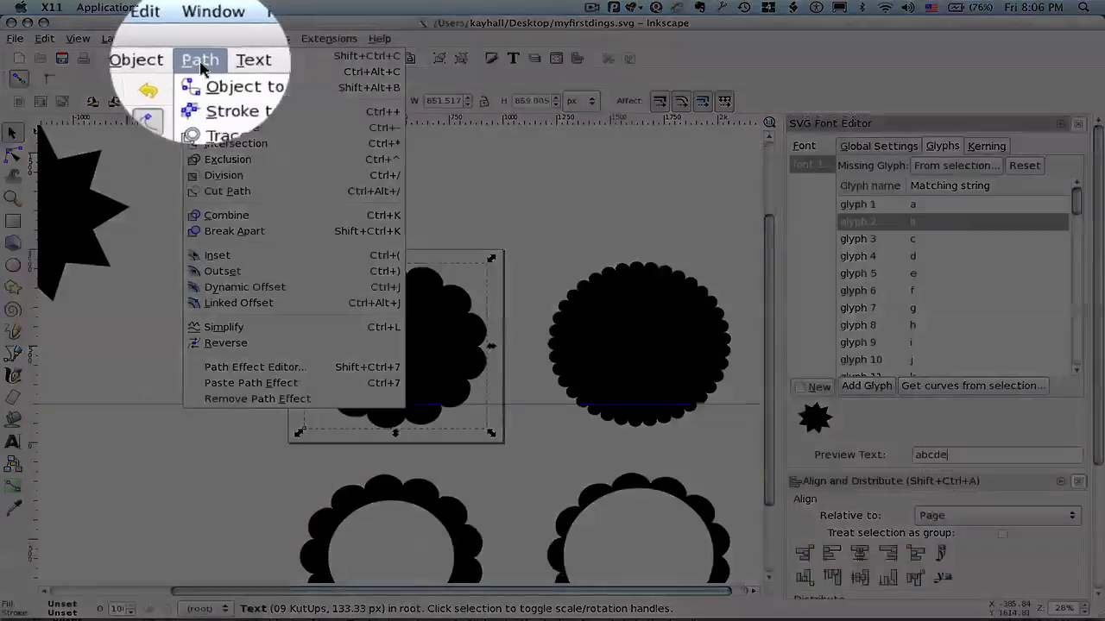
{"action": "left_click", "coordinate": [219, 123]}
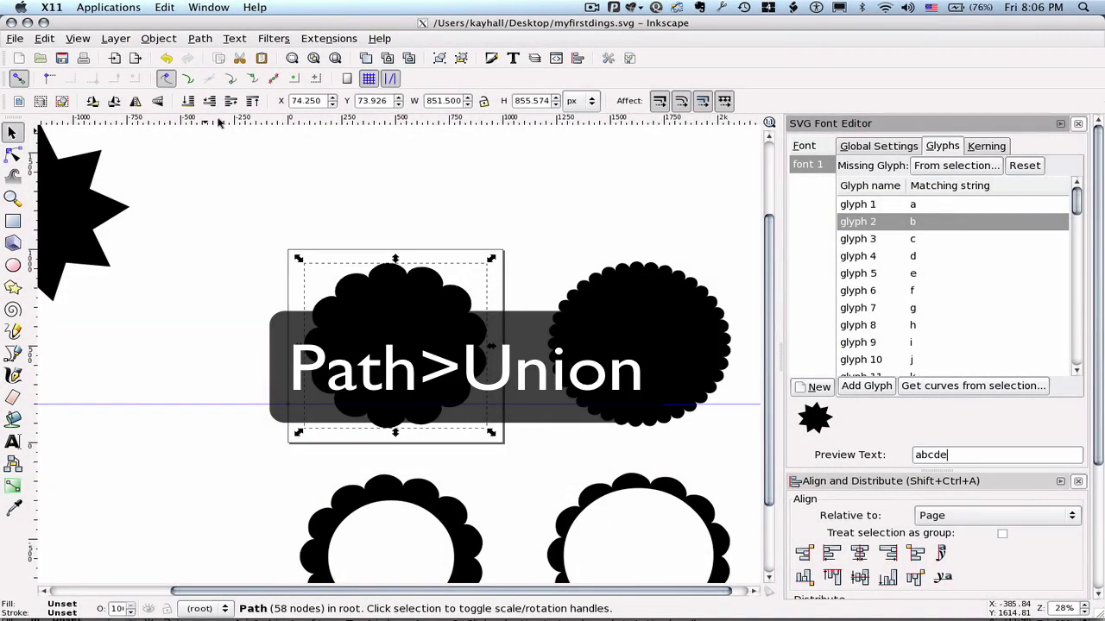
{"action": "left_click", "coordinate": [940, 224]}
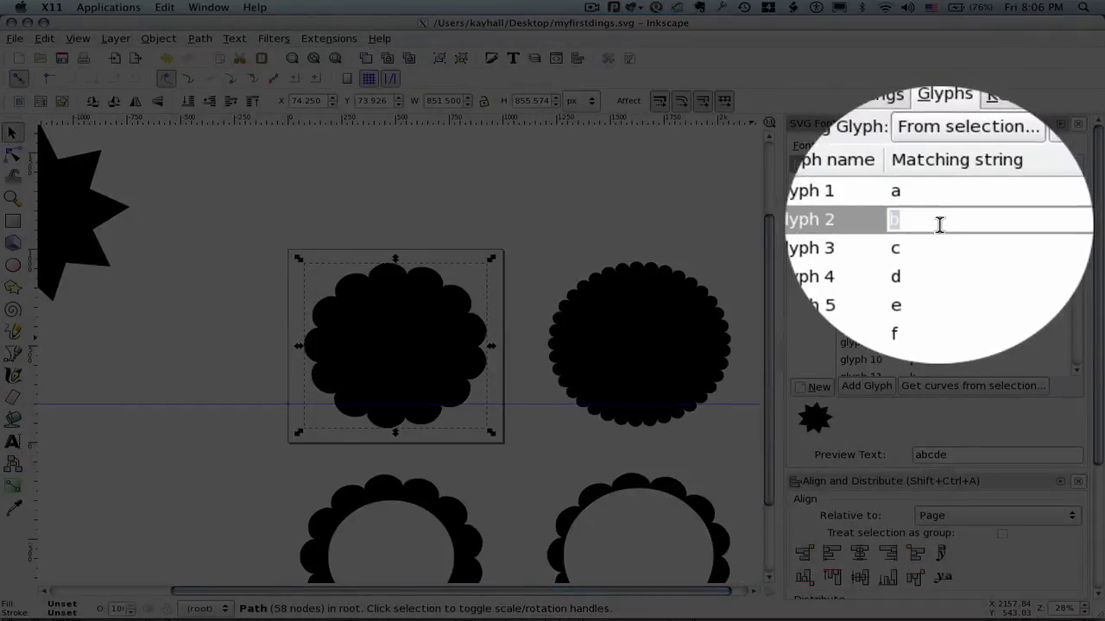
{"action": "left_click", "coordinate": [949, 384]}
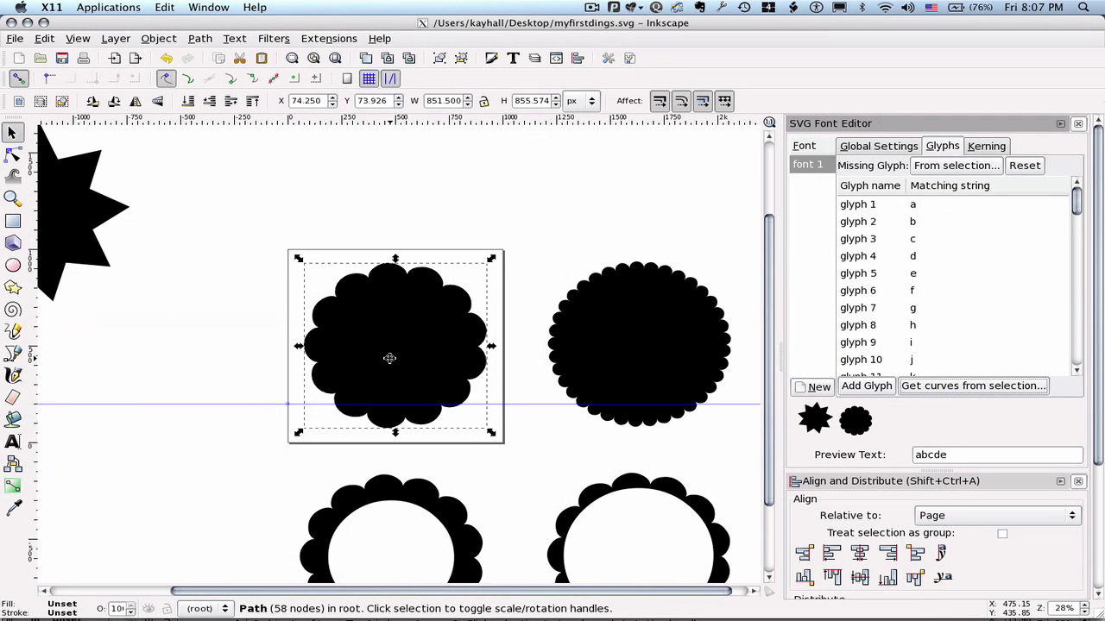
Move the scalloped circle off the page beside the star and center the finely scalloped solid circle on the page both ways.
{"action": "left_click_drag", "start_coordinate": [321, 337], "coordinate": [173, 298]}
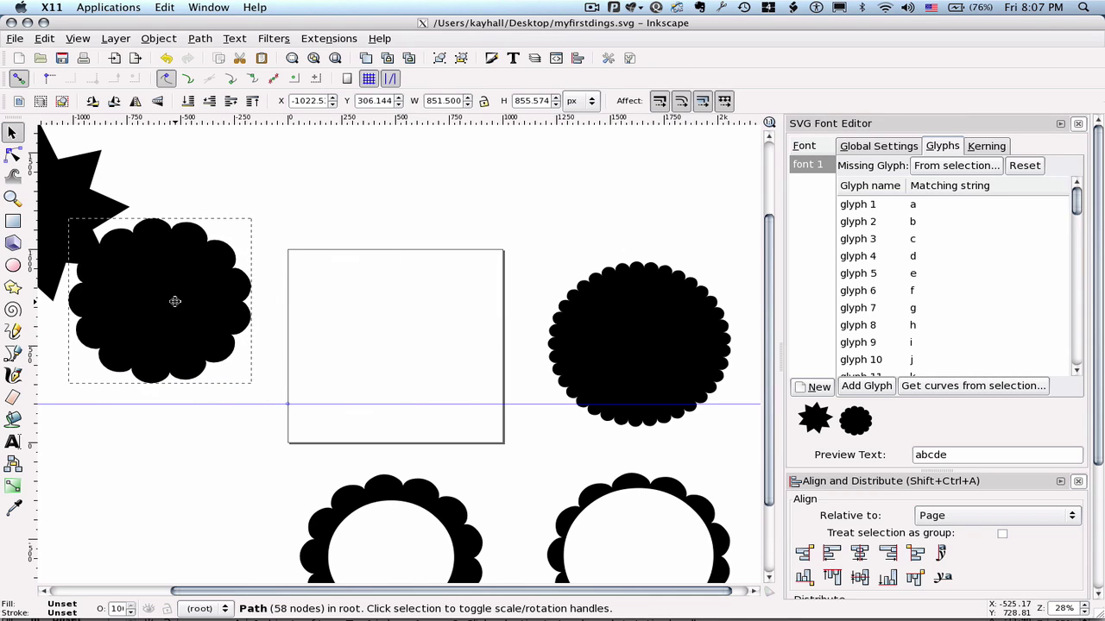
{"action": "left_click", "coordinate": [639, 351]}
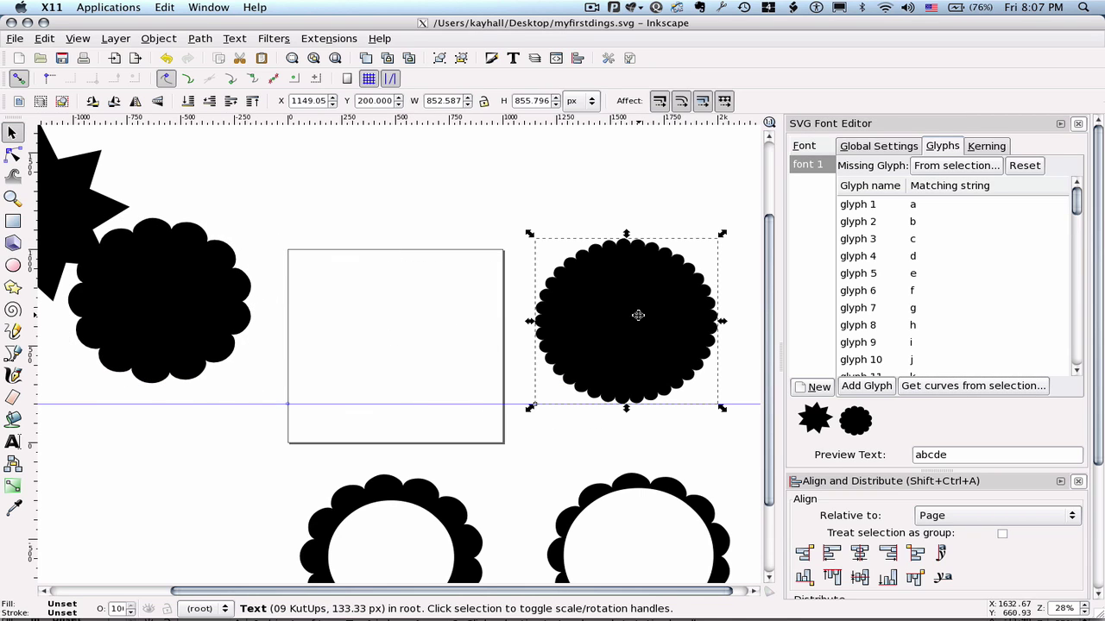
{"action": "left_click", "coordinate": [858, 552]}
{"action": "left_click", "coordinate": [860, 577]}
{"action": "left_click", "coordinate": [860, 576]}
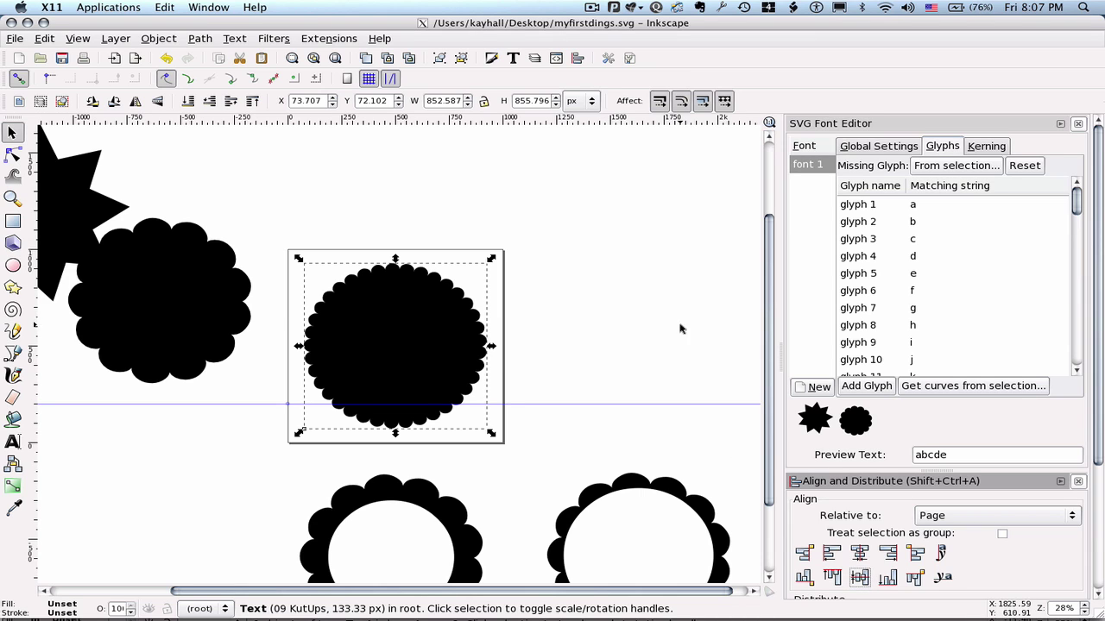
Apply Union to the finely scalloped circle and get its curves for glyph 3, matching string c.
{"action": "left_click", "coordinate": [199, 39]}
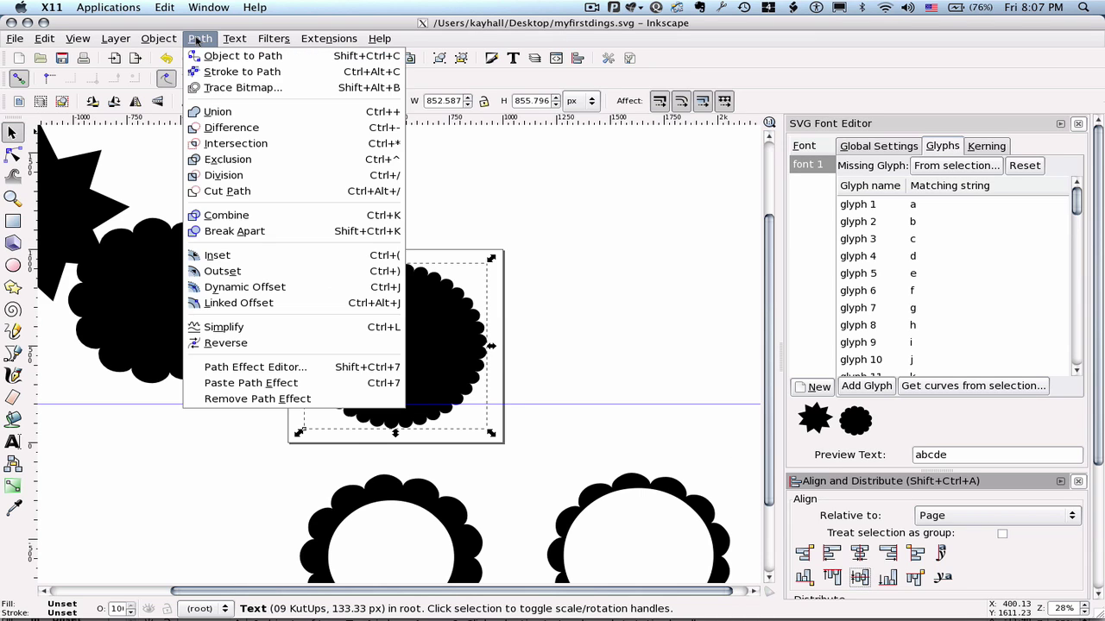
{"action": "left_click", "coordinate": [217, 111]}
{"action": "left_click", "coordinate": [866, 241]}
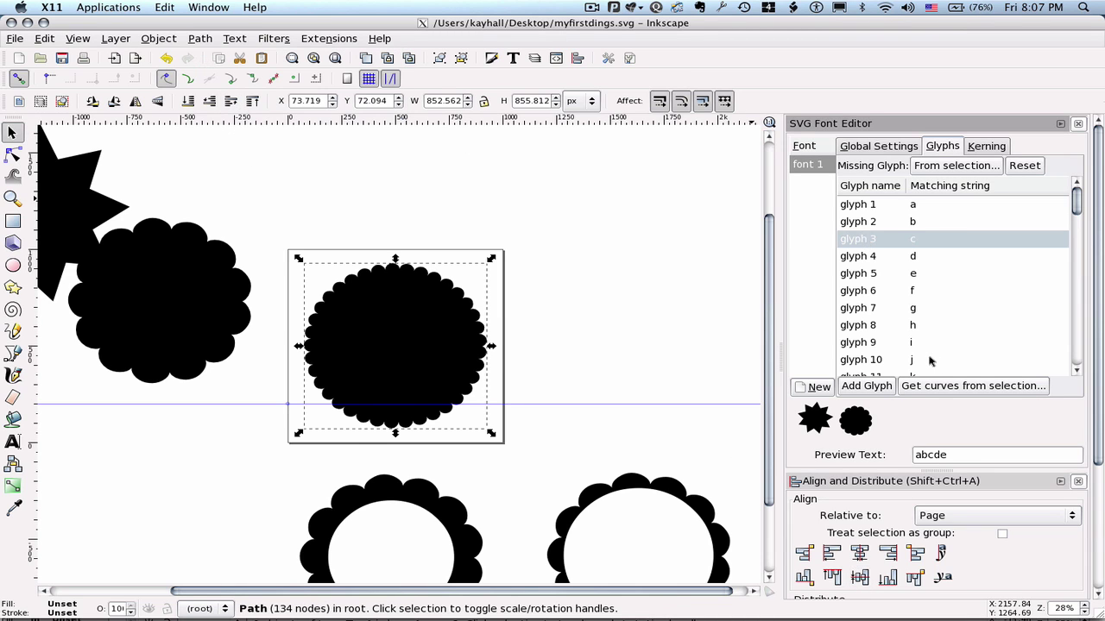
{"action": "left_click", "coordinate": [948, 387]}
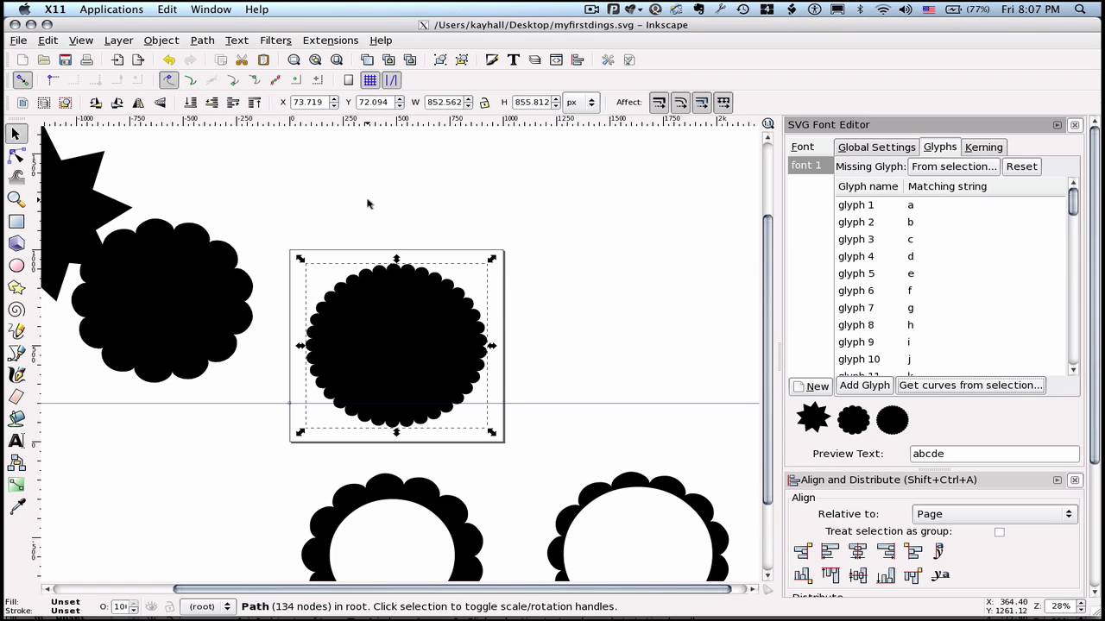
Save the font document and switch to desktop space 1 with the Online Font Converter page in Firefox.
{"action": "left_click", "coordinate": [18, 40]}
{"action": "left_click", "coordinate": [73, 125]}
{"action": "left_click", "coordinate": [766, 9]}
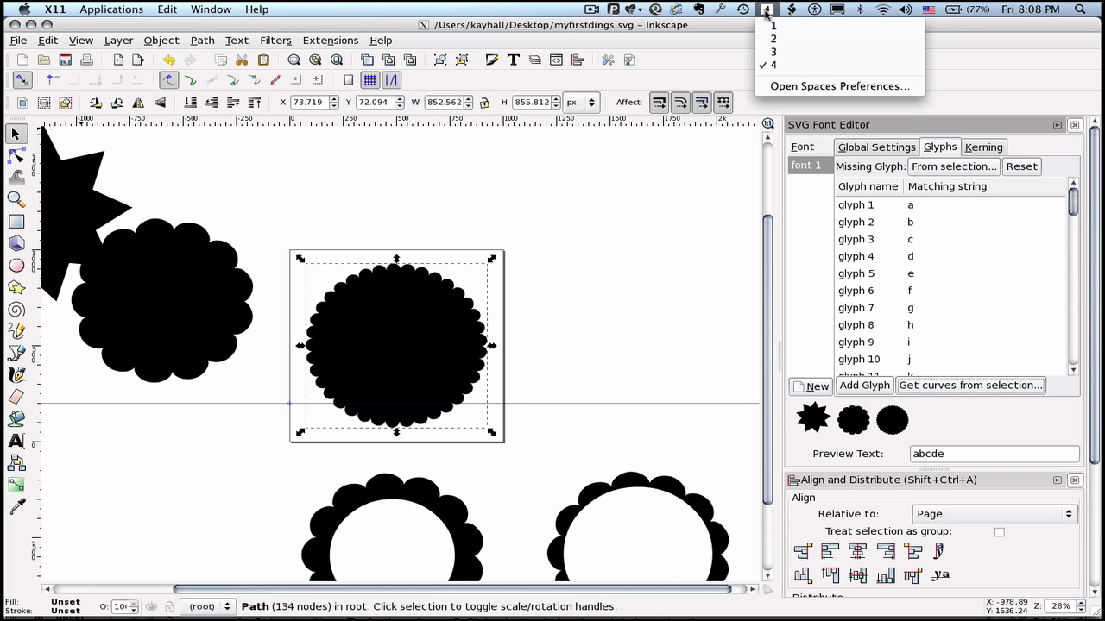
{"action": "left_click", "coordinate": [770, 26]}
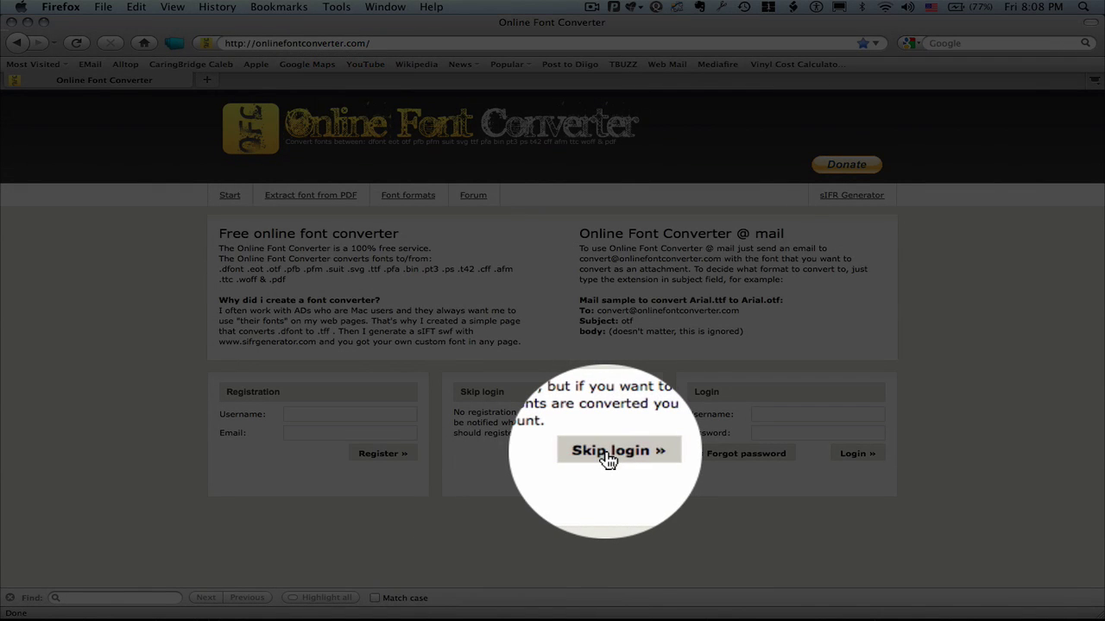
Enter the font converter without logging in and submit the confirmation that the uploaded fonts are legally eligible for conversion.
{"action": "left_click", "coordinate": [605, 458]}
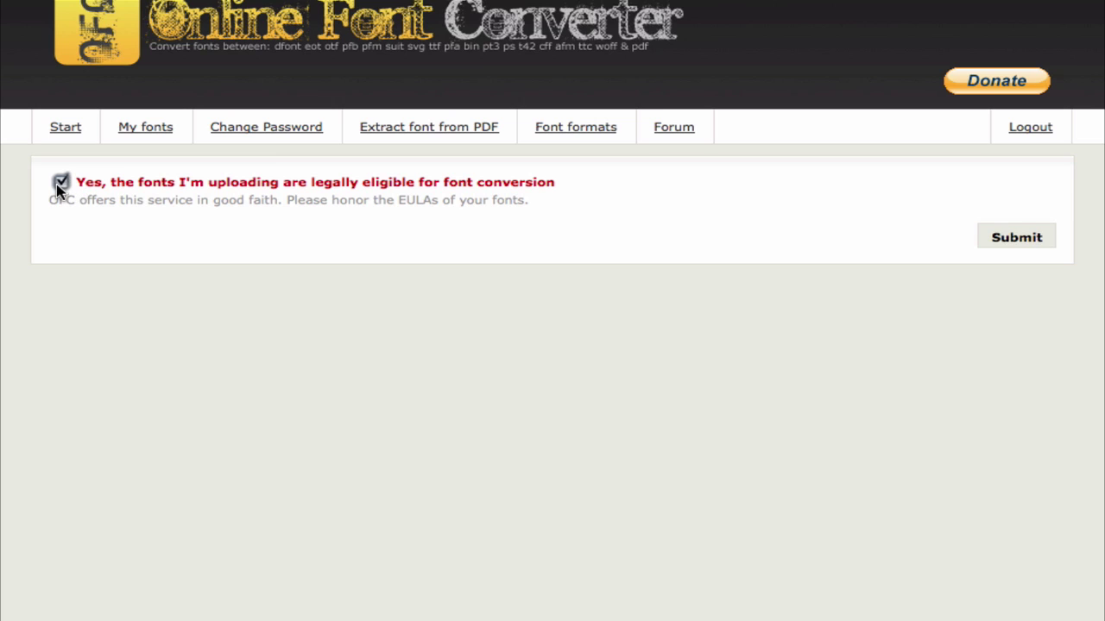
{"action": "left_click", "coordinate": [1012, 248]}
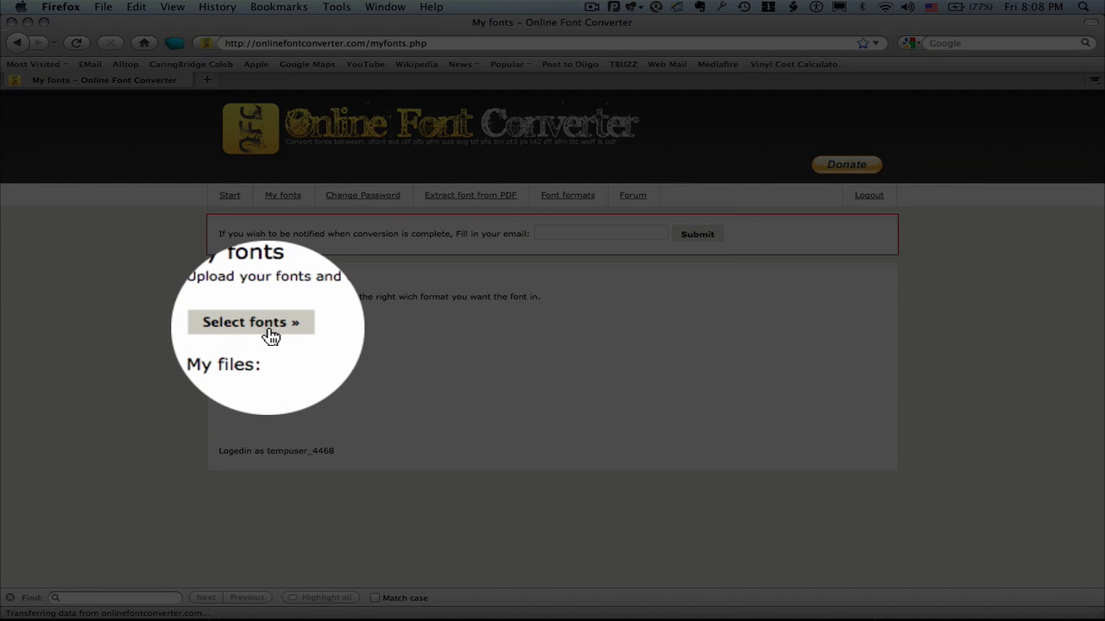
Upload myfirstdings.svg from the Desktop to the font converter.
{"action": "left_click", "coordinate": [269, 333]}
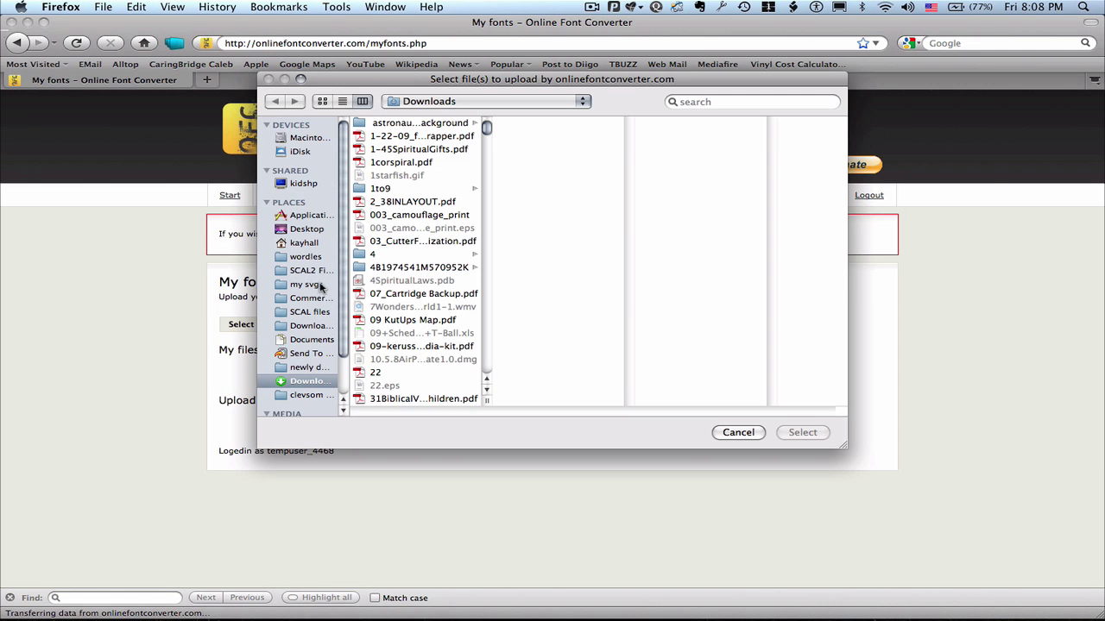
{"action": "left_click", "coordinate": [315, 236]}
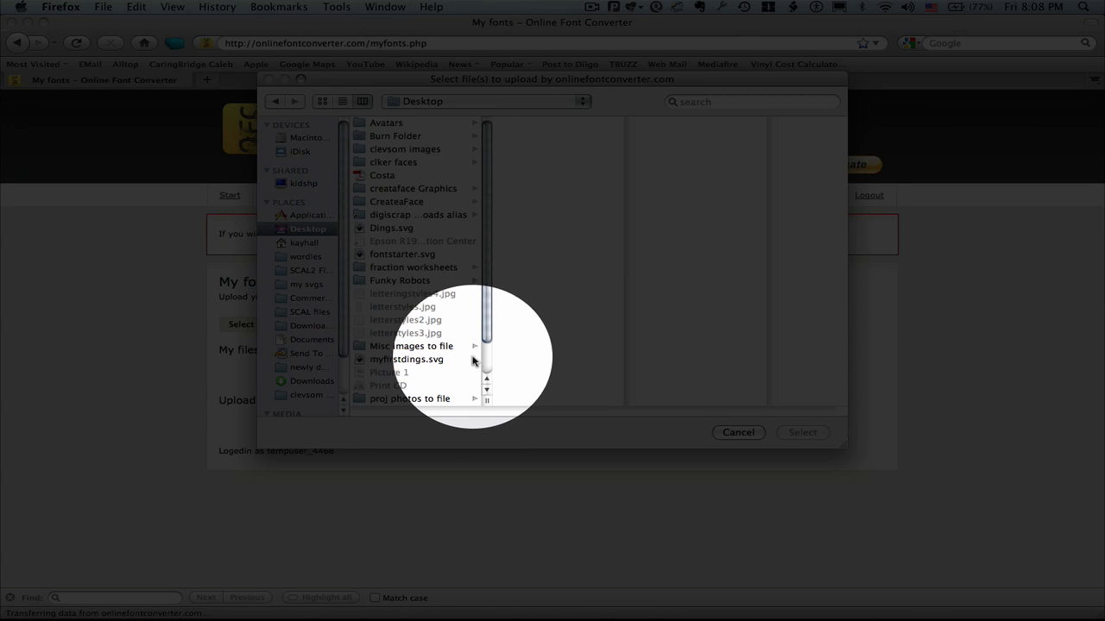
{"action": "left_click", "coordinate": [420, 361]}
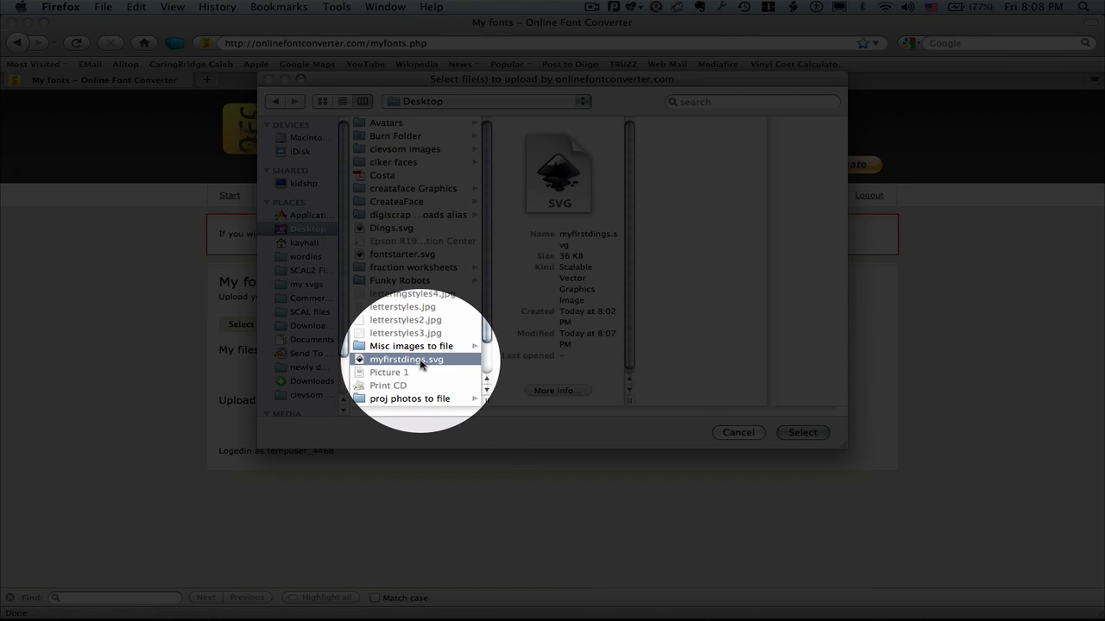
{"action": "left_click", "coordinate": [799, 434]}
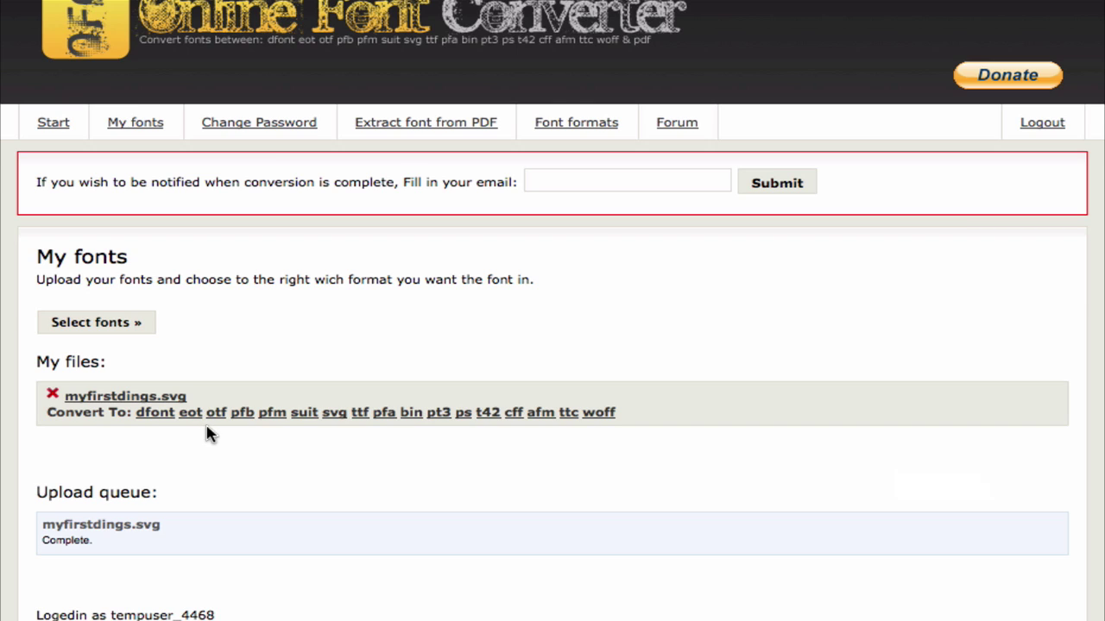
Convert myfirstdings.svg to ttf and download the resulting font3933.ttf file.
{"action": "left_click", "coordinate": [361, 415]}
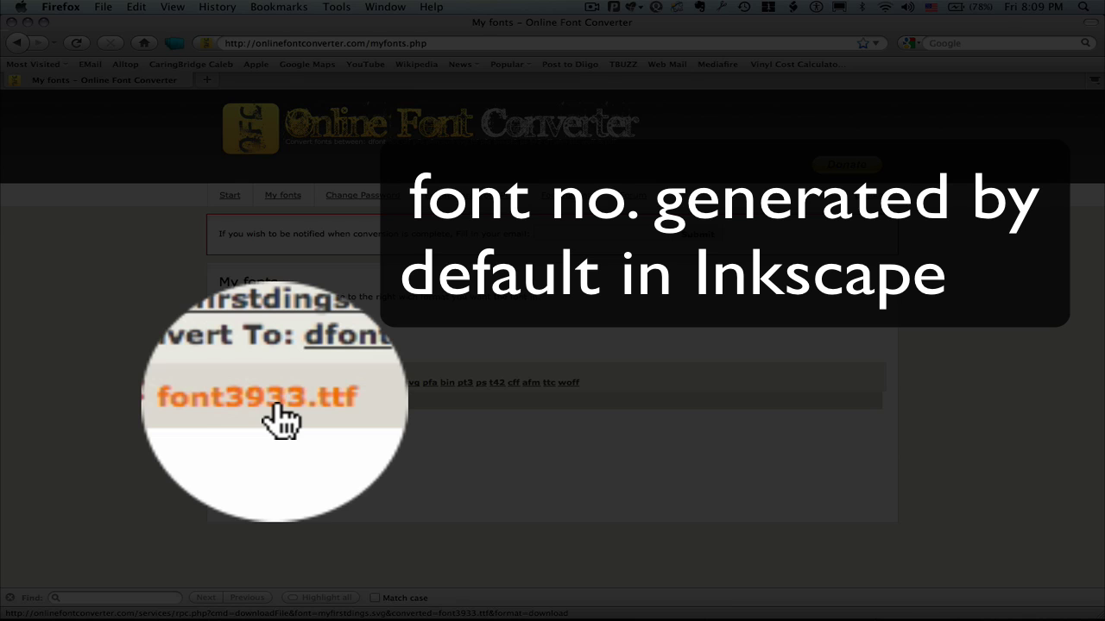
{"action": "left_click", "coordinate": [125, 441]}
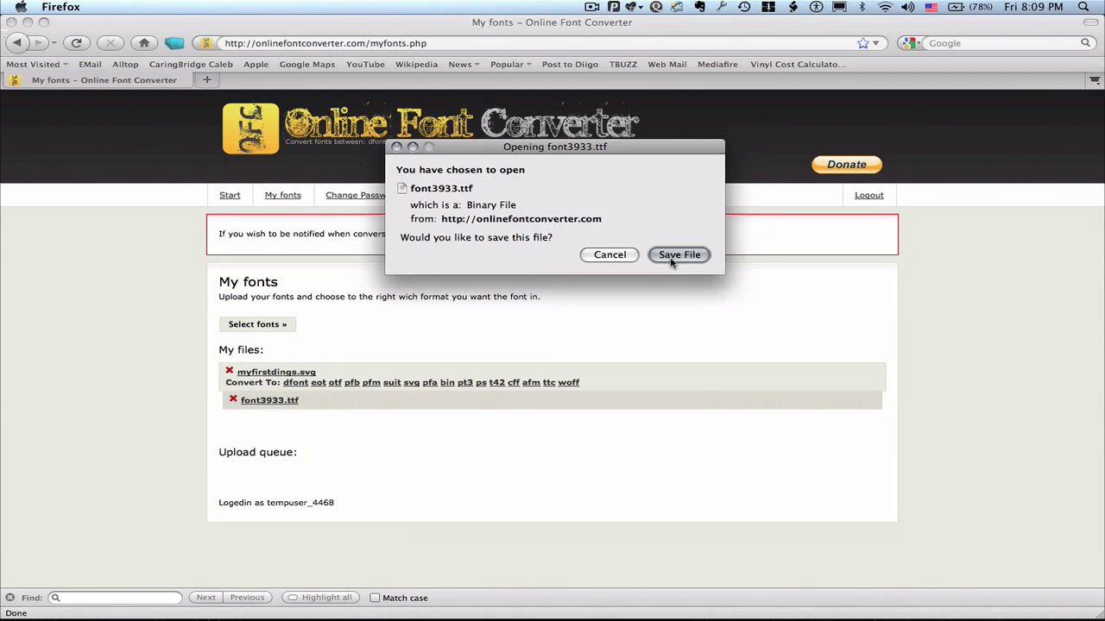
{"action": "left_click", "coordinate": [758, 433]}
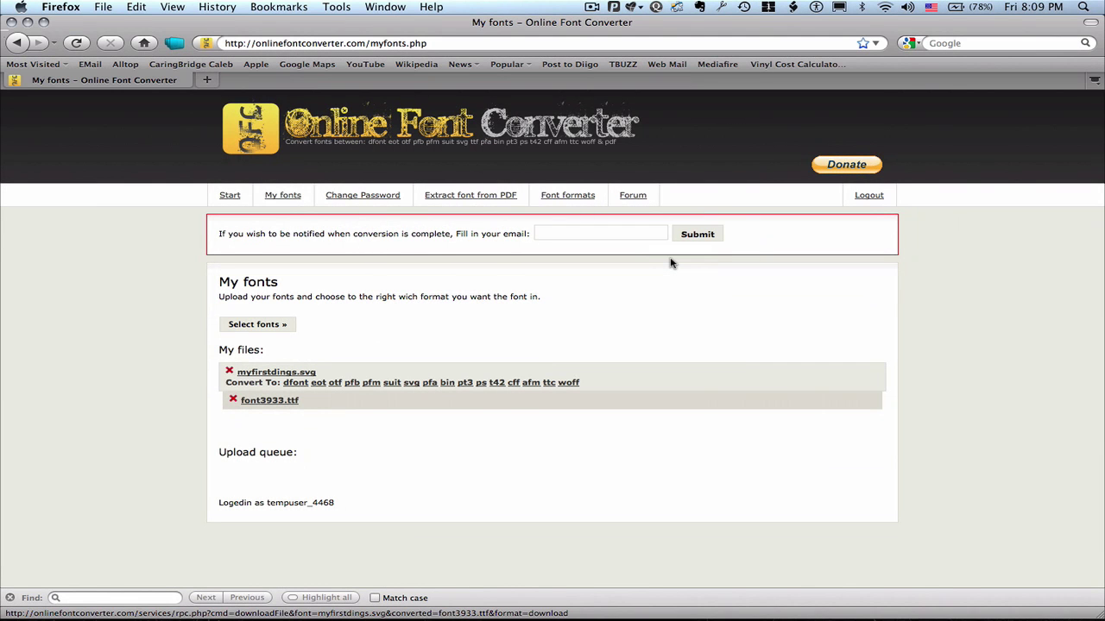
Open the newly downloaded TTF font from the Downloads stack.
{"action": "mouse_move", "coordinate": [786, 614]}
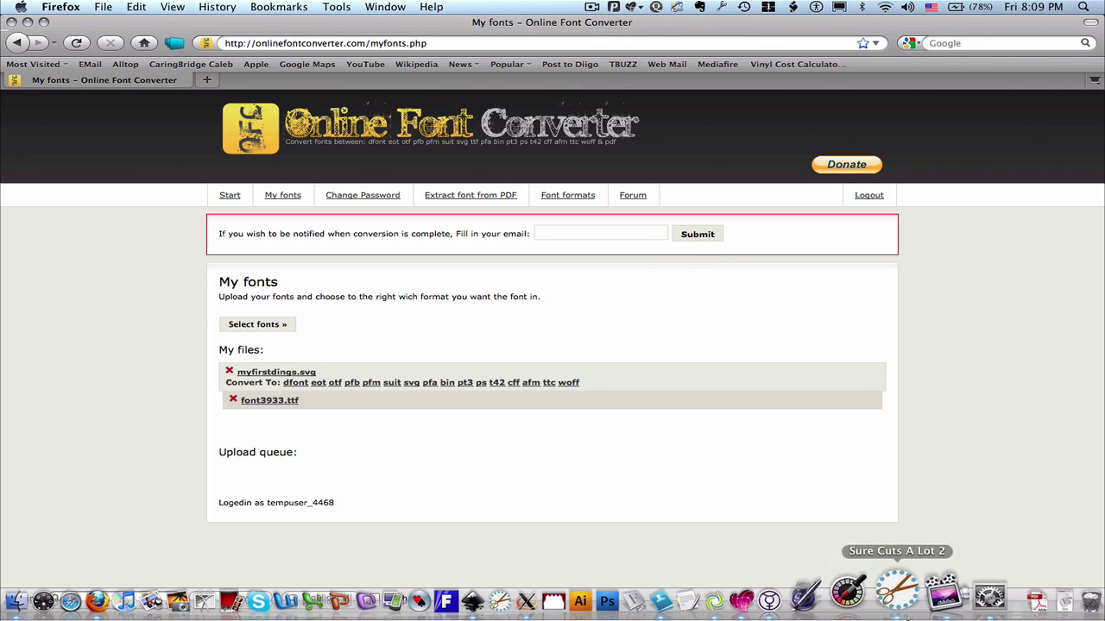
{"action": "left_click", "coordinate": [1054, 596]}
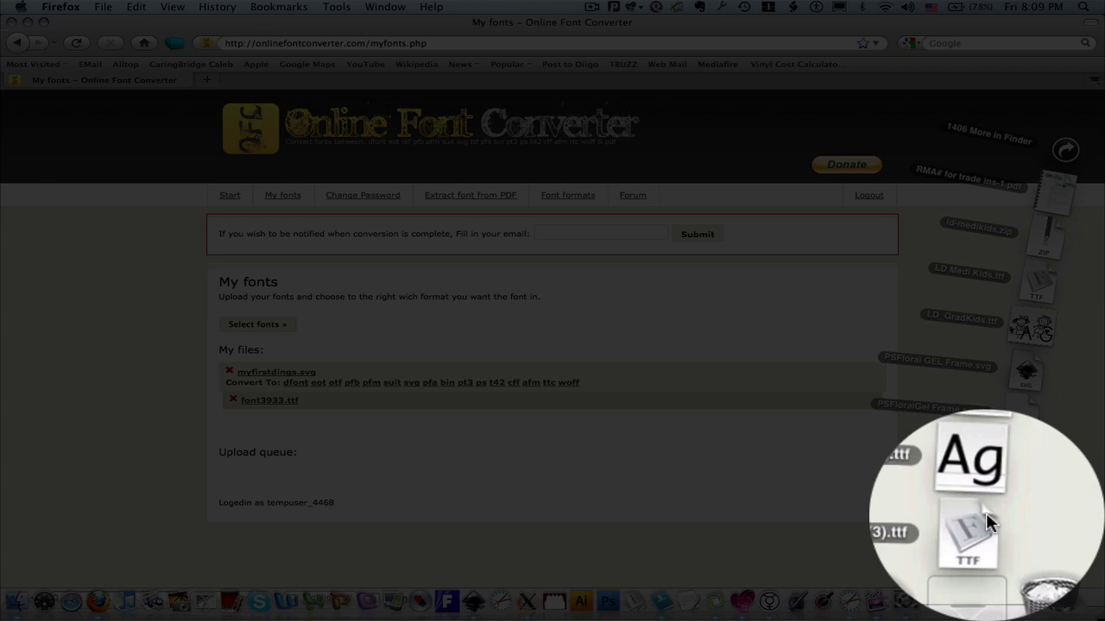
{"action": "left_click", "coordinate": [986, 513]}
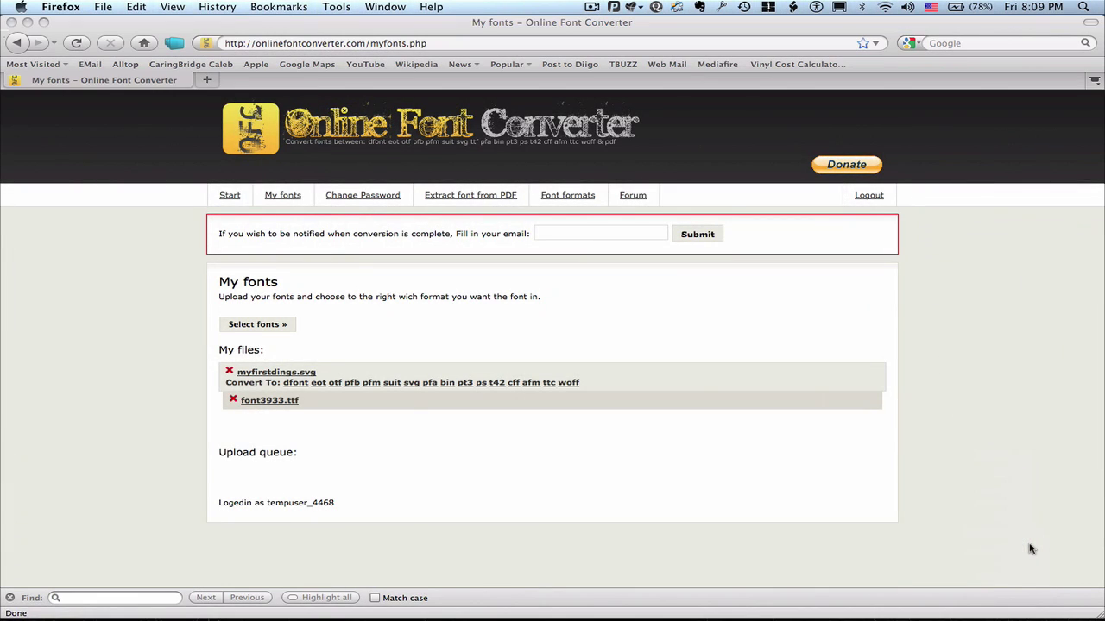